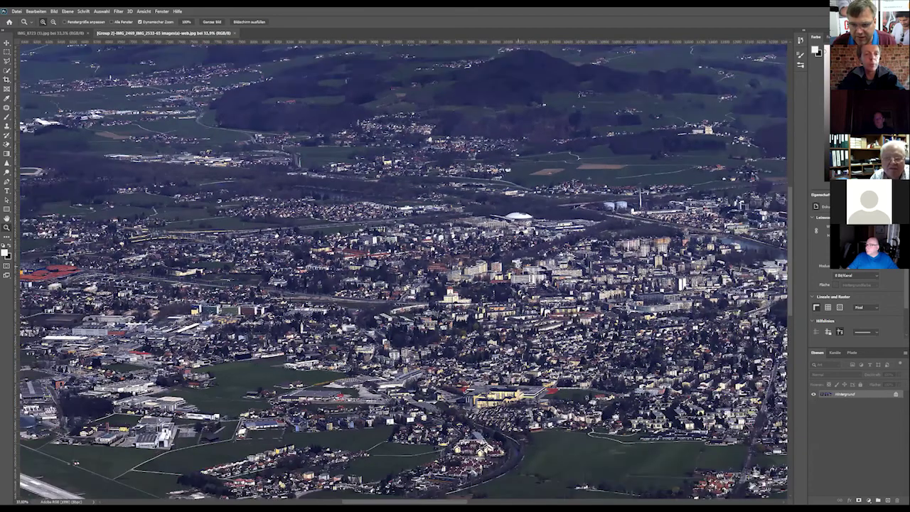
Examine the fine detail of the city panorama at 100% and 200%, from the lakeside palace across the neighbouring residential areas.
{"action": "scroll", "coordinate": [334, 261], "scroll_direction": "down", "scroll_amount": 1}
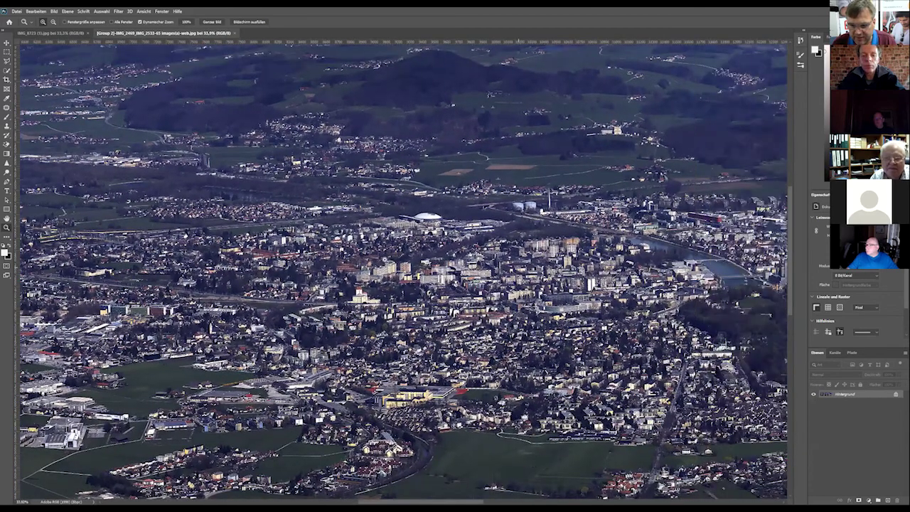
{"action": "scroll", "coordinate": [477, 305], "scroll_direction": "down", "scroll_amount": 5}
{"action": "scroll", "coordinate": [477, 305], "scroll_direction": "up", "scroll_amount": 6}
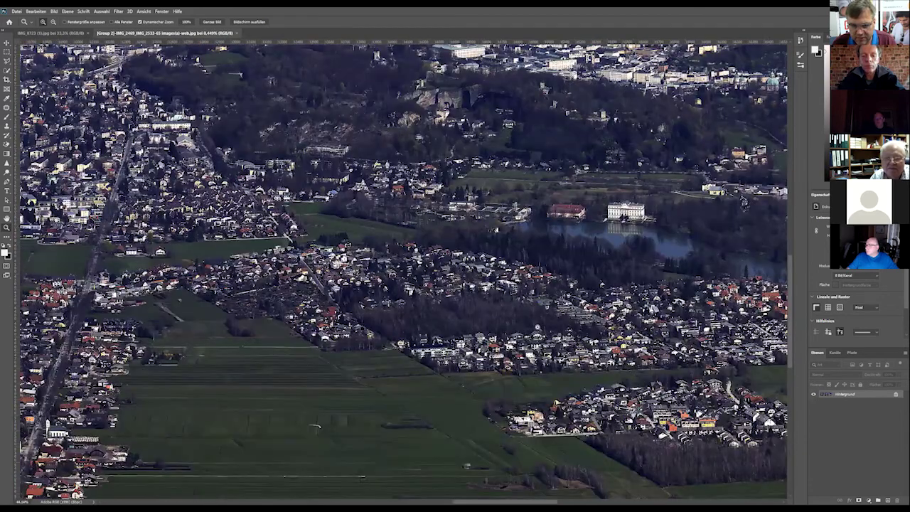
{"action": "scroll", "coordinate": [406, 276], "scroll_direction": "up", "scroll_amount": 1}
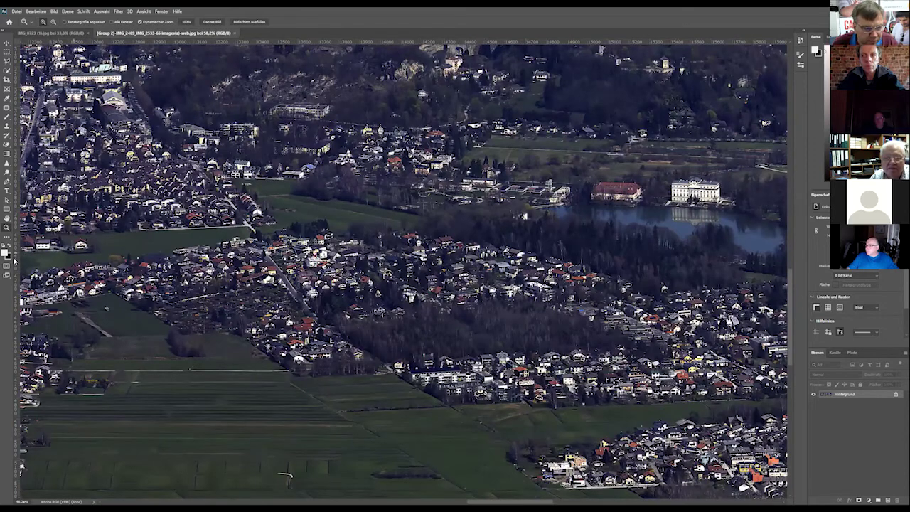
{"action": "double_click", "coordinate": [6, 227]}
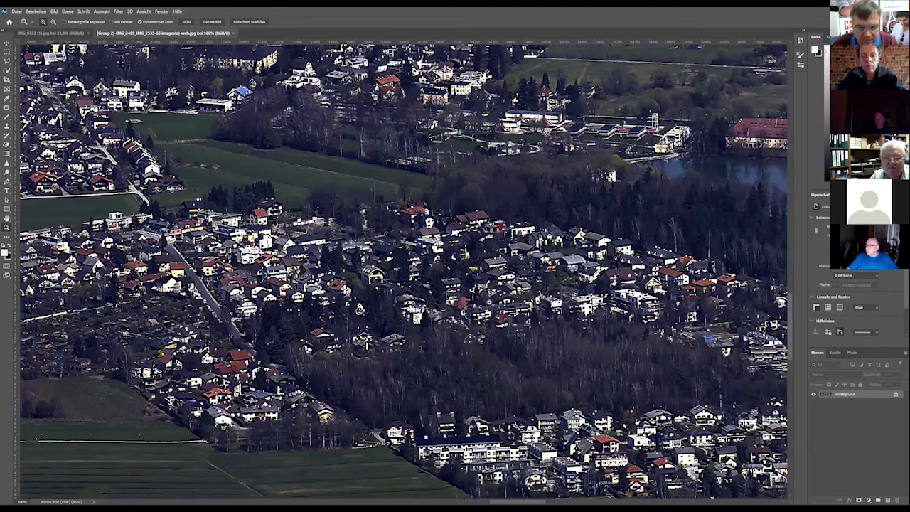
{"action": "left_click_drag", "start_coordinate": [496, 301], "coordinate": [248, 298]}
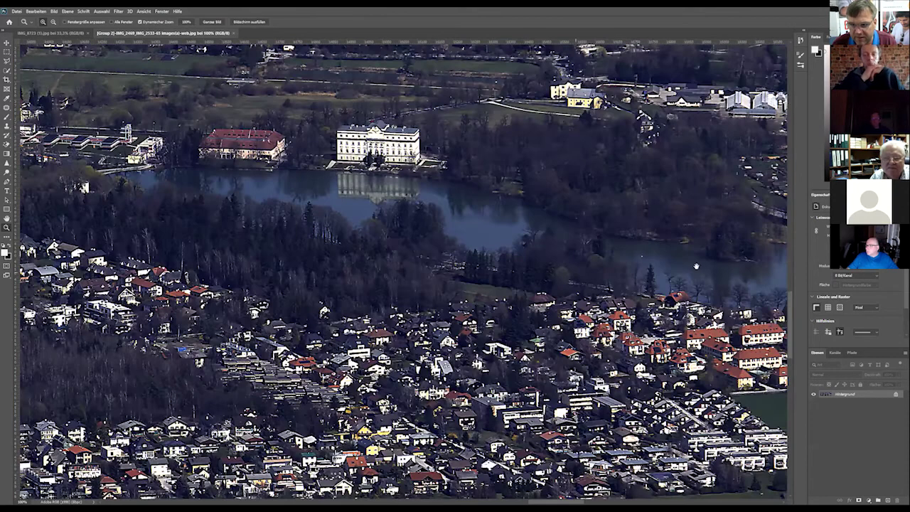
{"action": "left_click_drag", "start_coordinate": [696, 266], "coordinate": [269, 215]}
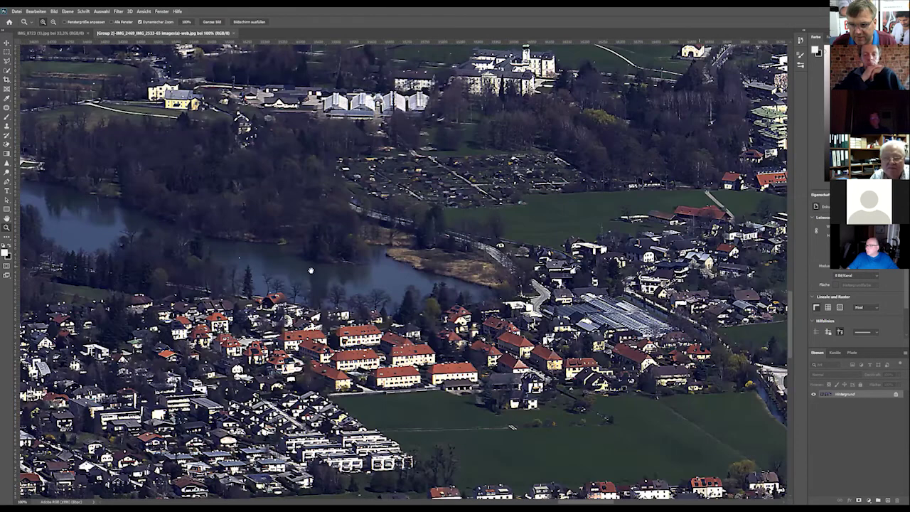
{"action": "left_click_drag", "start_coordinate": [671, 260], "coordinate": [361, 292]}
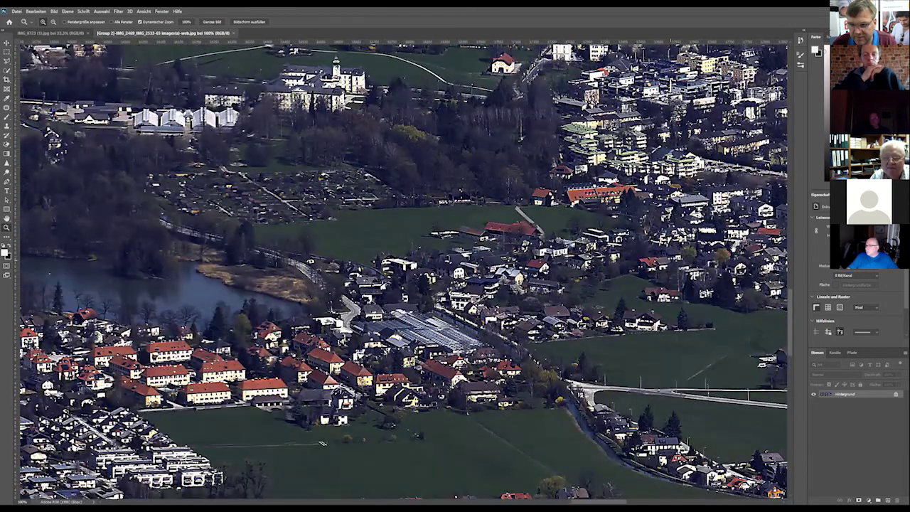
{"action": "left_click_drag", "start_coordinate": [548, 263], "coordinate": [213, 270]}
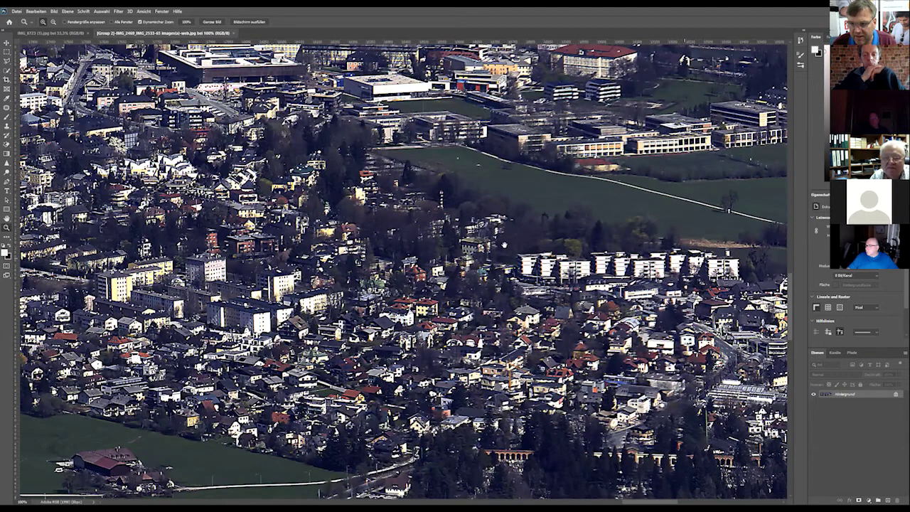
{"action": "left_click_drag", "start_coordinate": [498, 230], "coordinate": [500, 229]}
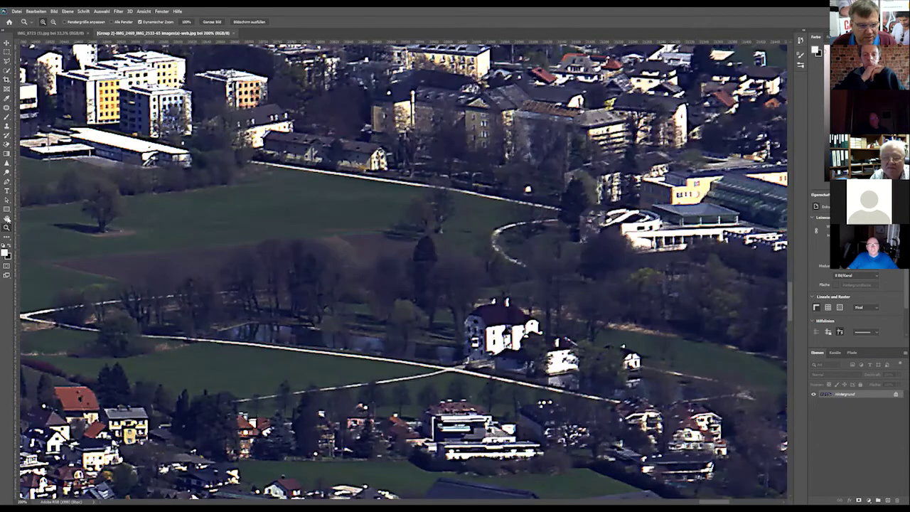
{"action": "double_click", "coordinate": [6, 218]}
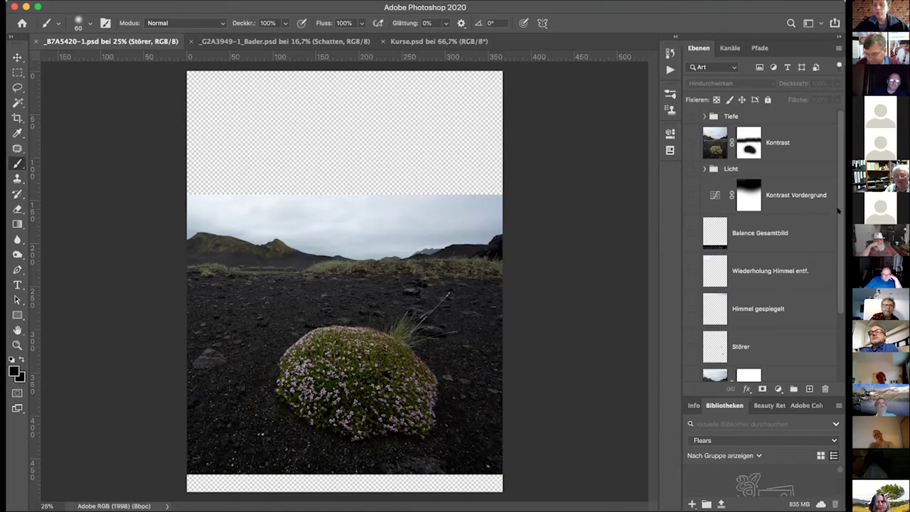
Toggle the RAW group above the _B7A5420 layer to compare its effect, leaving the group visible.
{"action": "scroll", "coordinate": [838, 211], "scroll_direction": "down", "scroll_amount": 4}
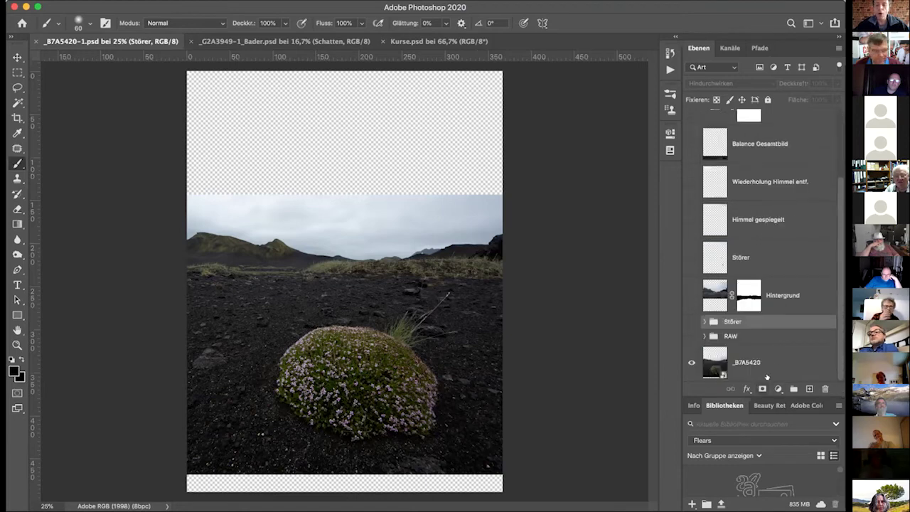
{"action": "left_click", "coordinate": [684, 340]}
{"action": "left_click", "coordinate": [684, 340]}
{"action": "left_click", "coordinate": [684, 340]}
{"action": "left_click", "coordinate": [684, 340]}
{"action": "left_click", "coordinate": [684, 340]}
{"action": "left_click", "coordinate": [684, 340]}
{"action": "left_click", "coordinate": [685, 340]}
{"action": "left_click", "coordinate": [685, 340]}
{"action": "left_click", "coordinate": [684, 340]}
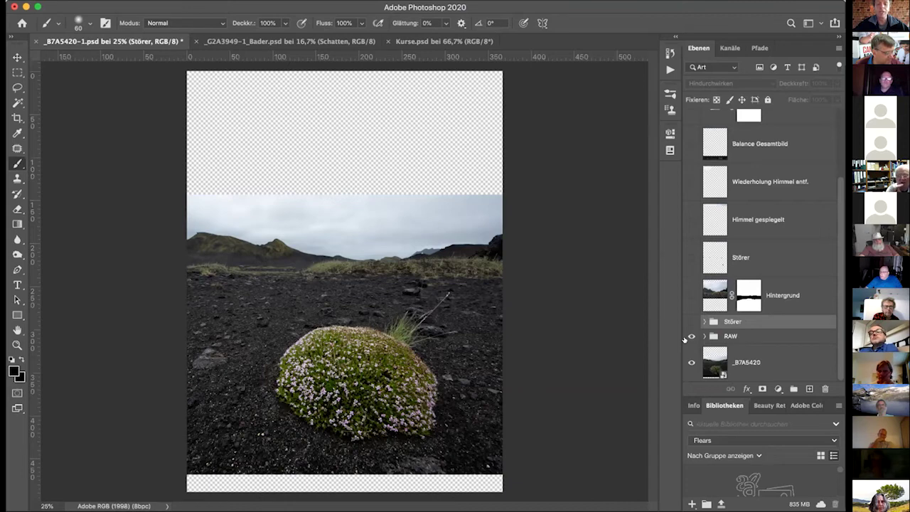
{"action": "left_click", "coordinate": [689, 337]}
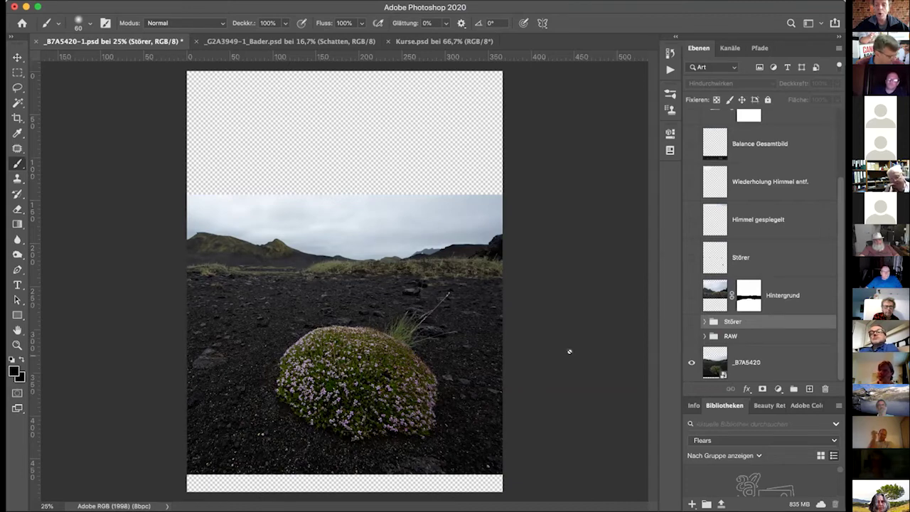
{"action": "left_click", "coordinate": [691, 336]}
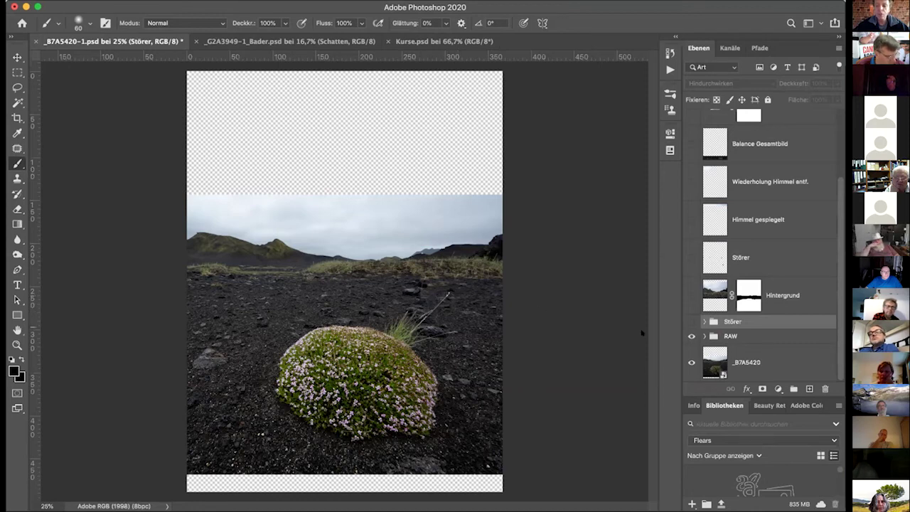
Show the Störer group and the Hintergrund layer, comparing the landscape with and without the enlarged background.
{"action": "left_click", "coordinate": [691, 321]}
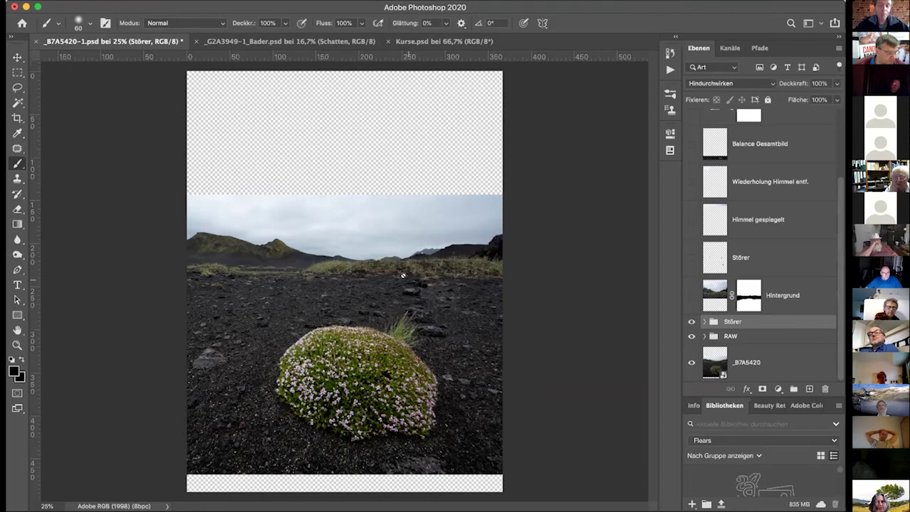
{"action": "left_click", "coordinate": [692, 295]}
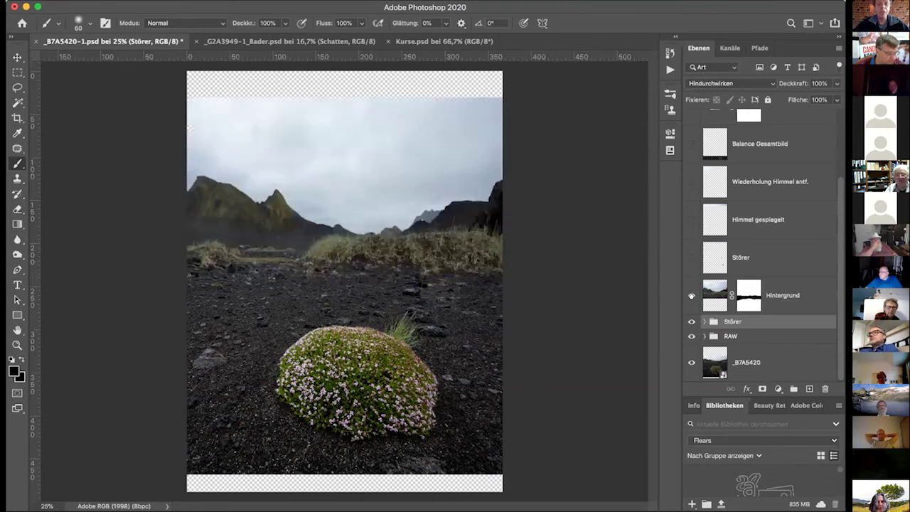
{"action": "left_click", "coordinate": [691, 296]}
{"action": "left_click", "coordinate": [691, 295]}
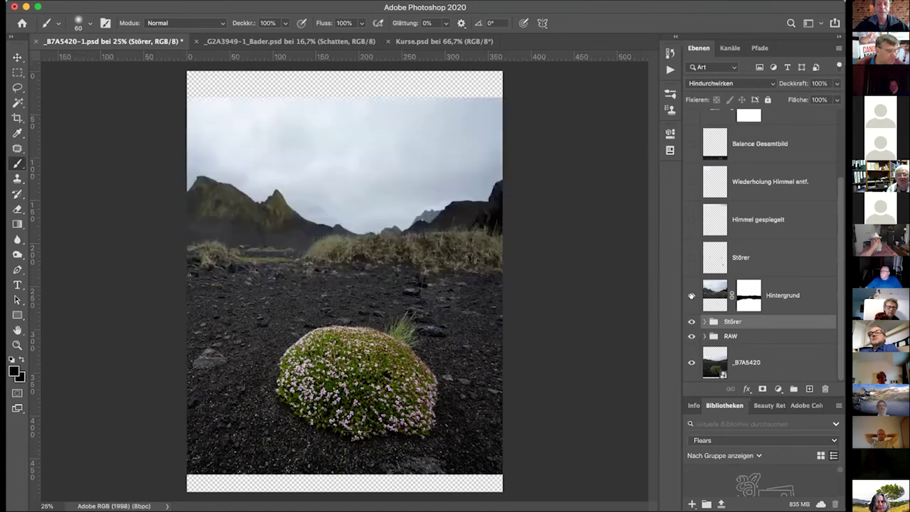
{"action": "left_click", "coordinate": [691, 295]}
{"action": "left_click", "coordinate": [692, 295]}
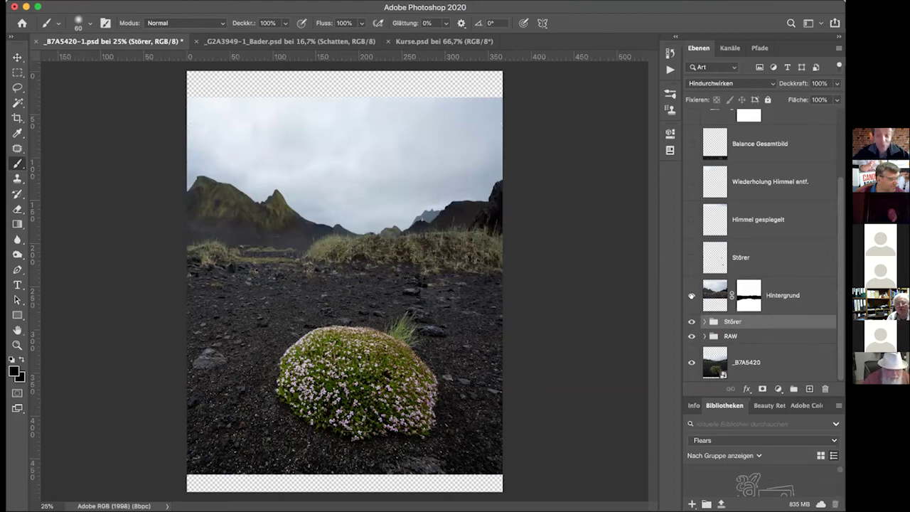
{"action": "left_click", "coordinate": [692, 297]}
{"action": "left_click", "coordinate": [691, 296]}
{"action": "left_click", "coordinate": [691, 296]}
{"action": "left_click", "coordinate": [691, 296]}
{"action": "left_click", "coordinate": [691, 296]}
{"action": "left_click", "coordinate": [691, 296]}
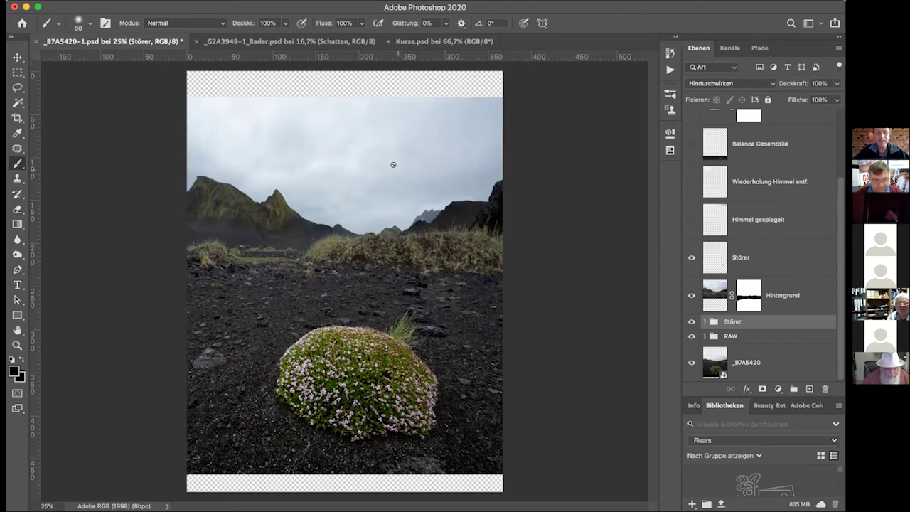
Compare the sky with and without Himmel gespiegelt and leave it visible, together with the Wiederholung Himmel entf. and Balance Gesamtbild layers.
{"action": "left_click", "coordinate": [692, 220]}
{"action": "left_click", "coordinate": [692, 221]}
{"action": "left_click", "coordinate": [692, 221]}
{"action": "left_click", "coordinate": [692, 220]}
{"action": "left_click", "coordinate": [692, 221]}
{"action": "left_click", "coordinate": [692, 221]}
{"action": "left_click", "coordinate": [691, 220]}
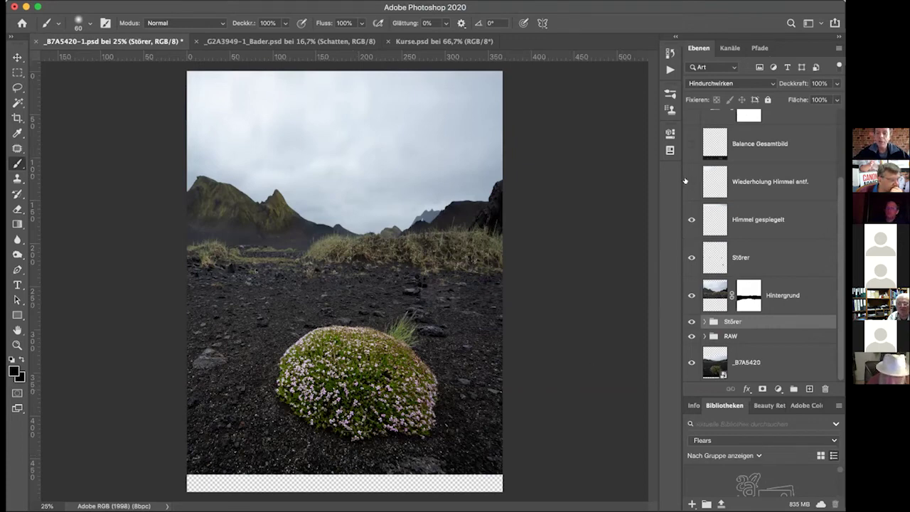
{"action": "left_click", "coordinate": [691, 143]}
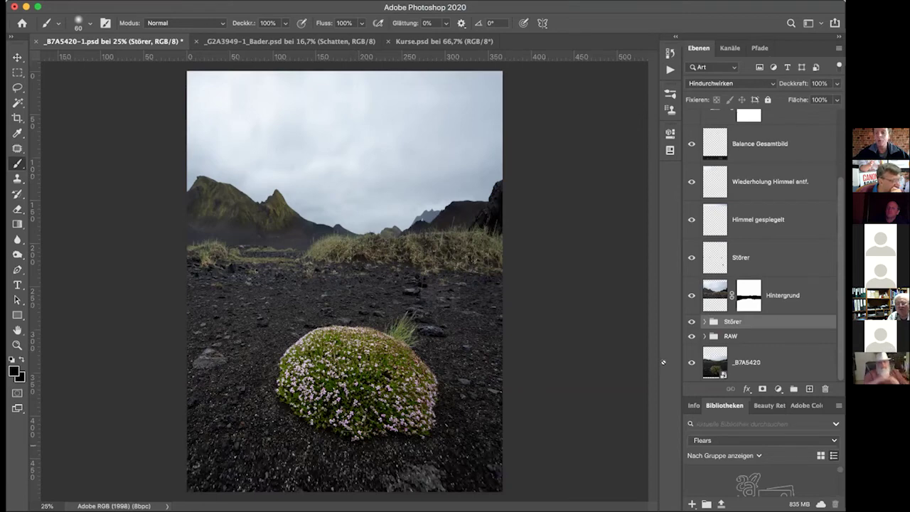
Make the Kontrast Vordergrund adjustment, the Licht group and the Kontrast layer visible.
{"action": "left_click_drag", "start_coordinate": [840, 269], "coordinate": [839, 211]}
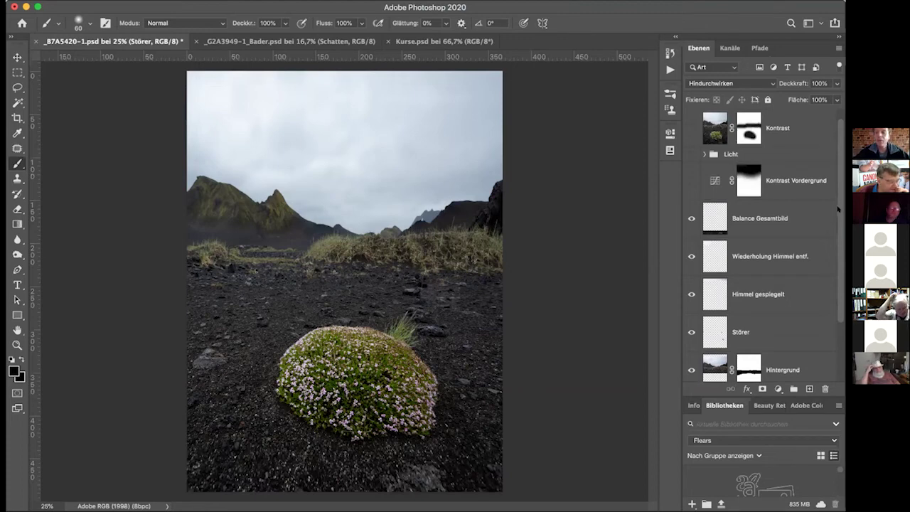
{"action": "left_click", "coordinate": [691, 179]}
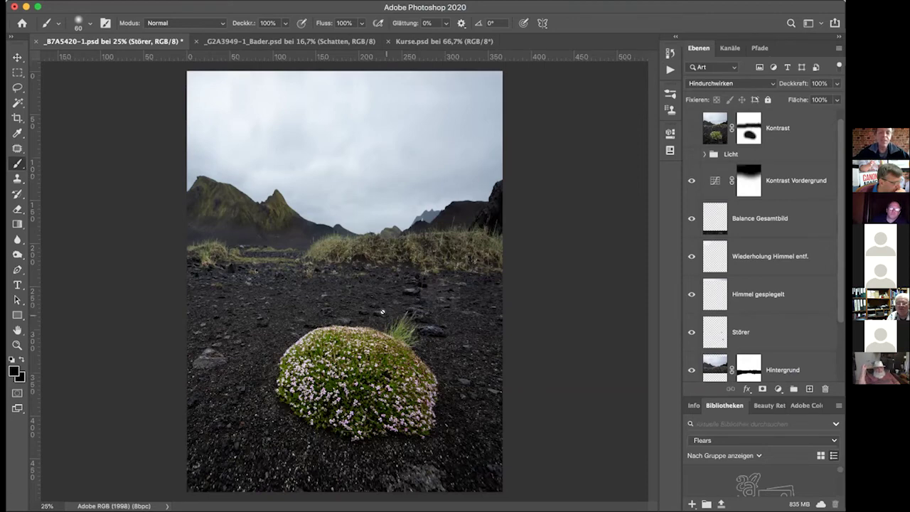
{"action": "left_click", "coordinate": [687, 153]}
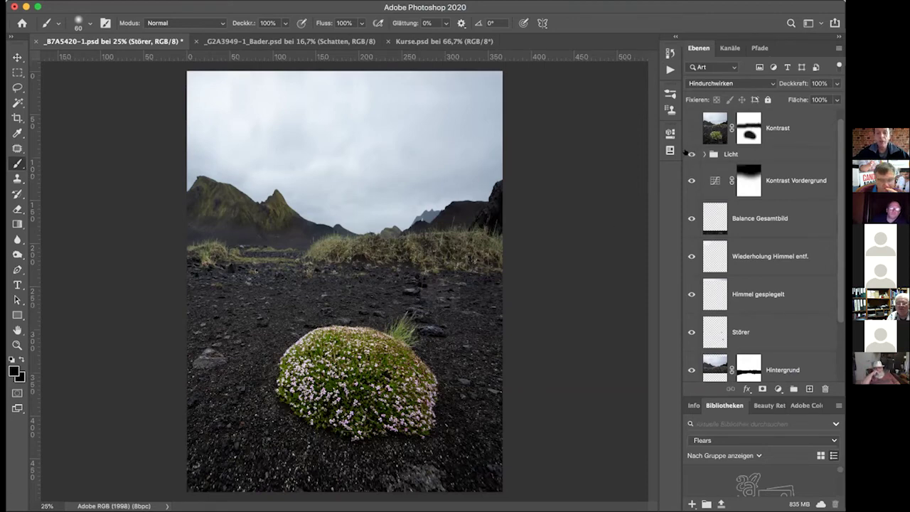
{"action": "left_click", "coordinate": [688, 153]}
{"action": "left_click", "coordinate": [685, 152]}
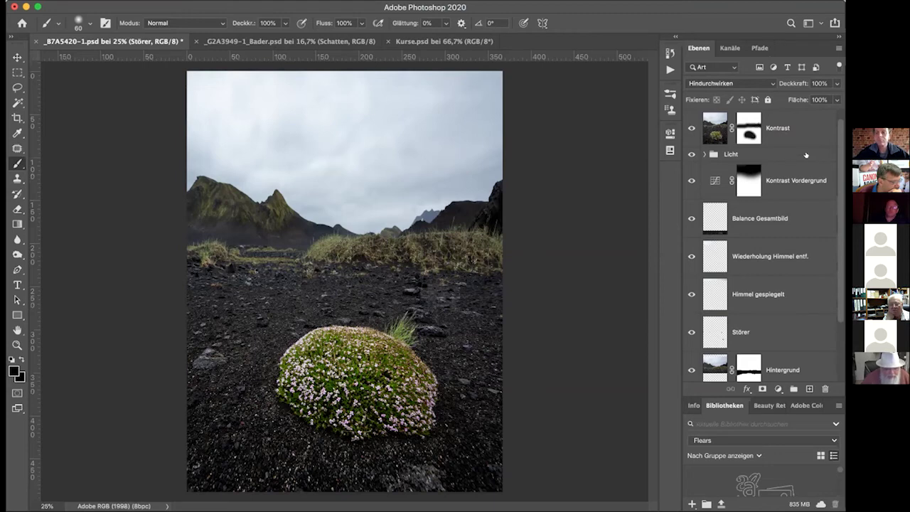
Compare the original _B7A5420 layer on its own with the full edit, restoring all visible layers.
{"action": "left_click_drag", "start_coordinate": [838, 144], "coordinate": [839, 378]}
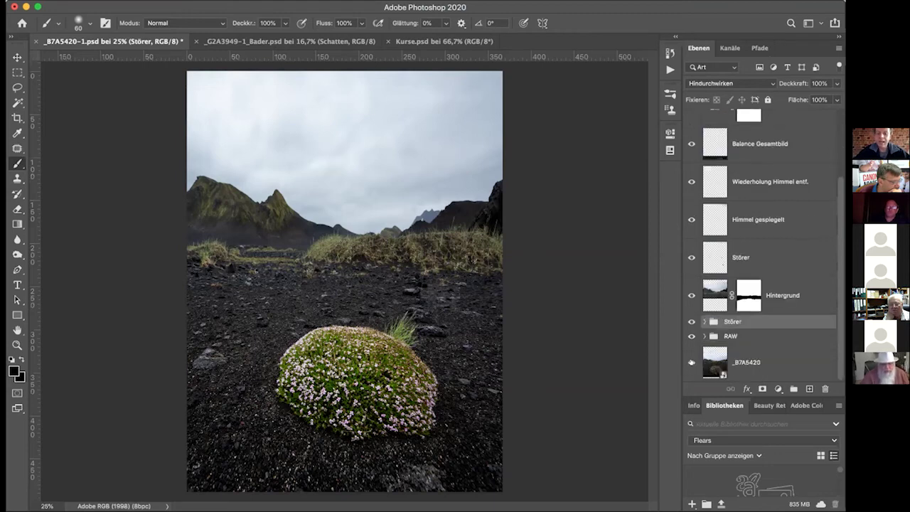
{"action": "left_click", "coordinate": [690, 362], "text": "alt"}
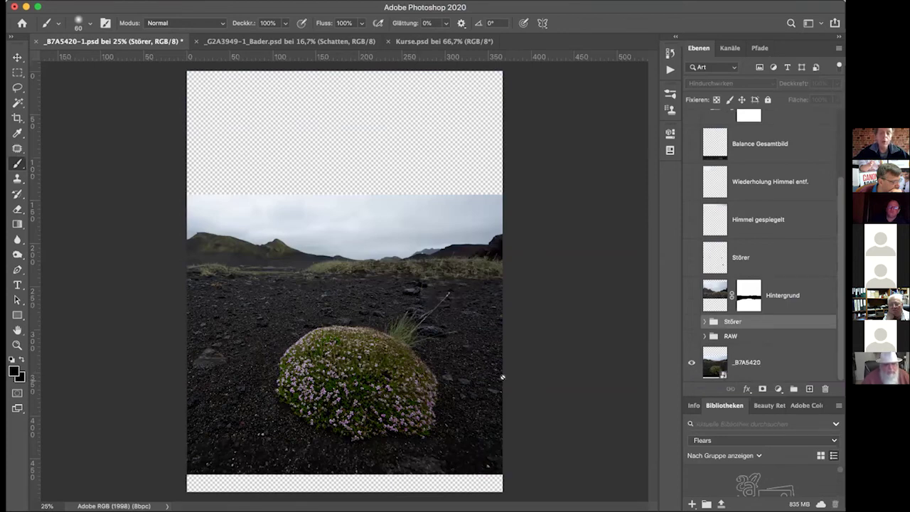
{"action": "left_click", "coordinate": [690, 362], "text": "alt"}
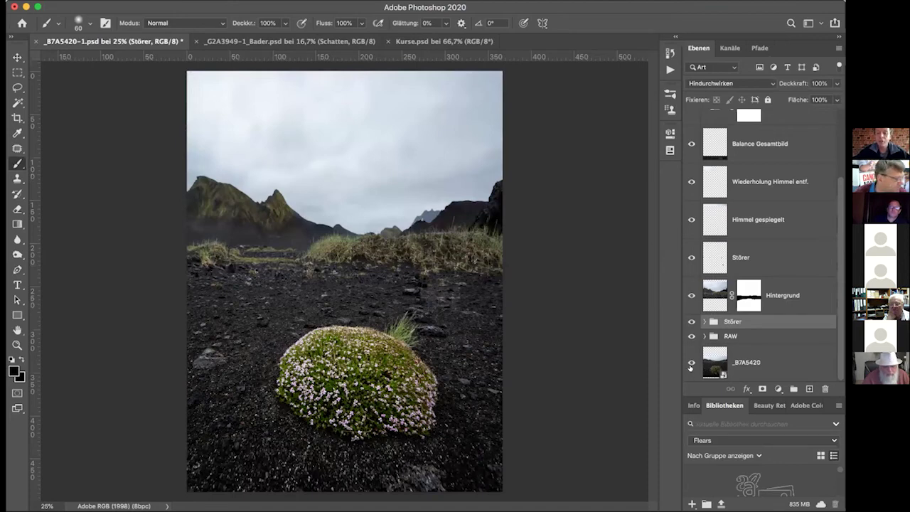
{"action": "left_click", "coordinate": [691, 364], "text": "alt"}
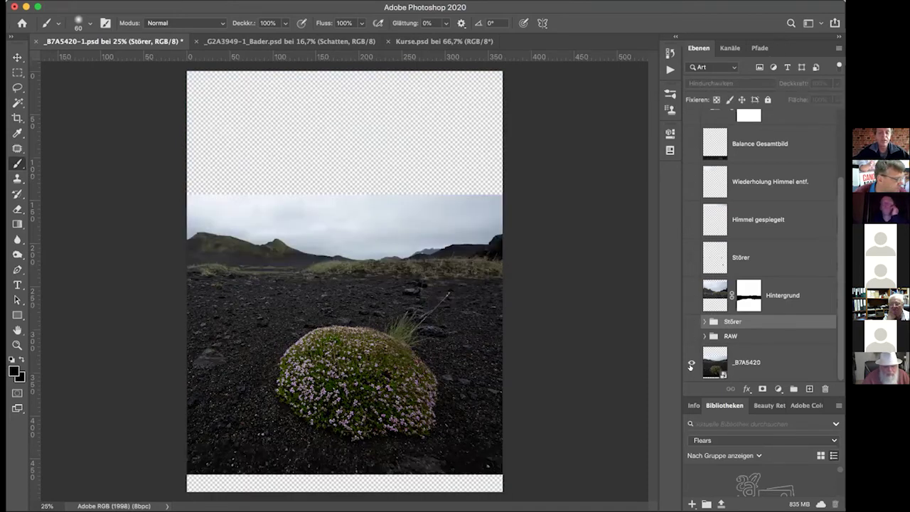
{"action": "left_click", "coordinate": [691, 364], "text": "alt"}
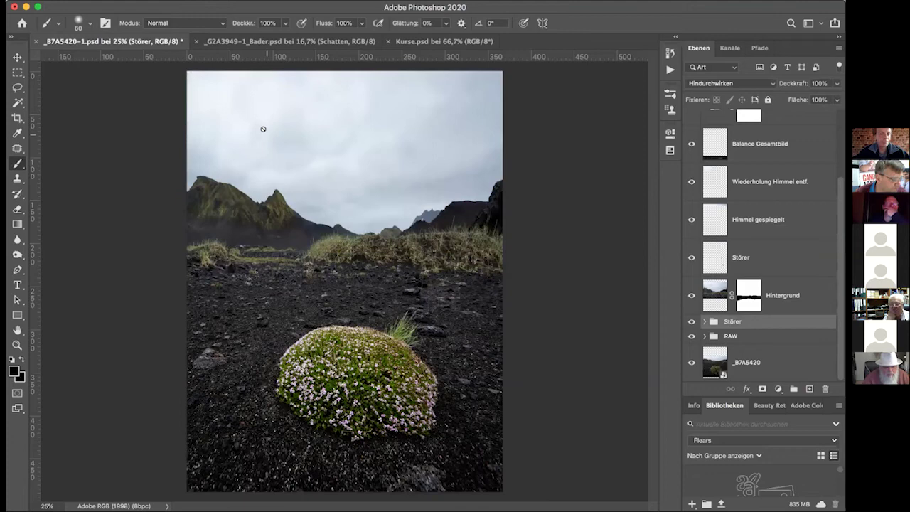
Switch to the open document of the woman in the red hoodie and show the Farbfüllung 1 and Ebene 0 Kopie layers.
{"action": "left_click", "coordinate": [307, 42]}
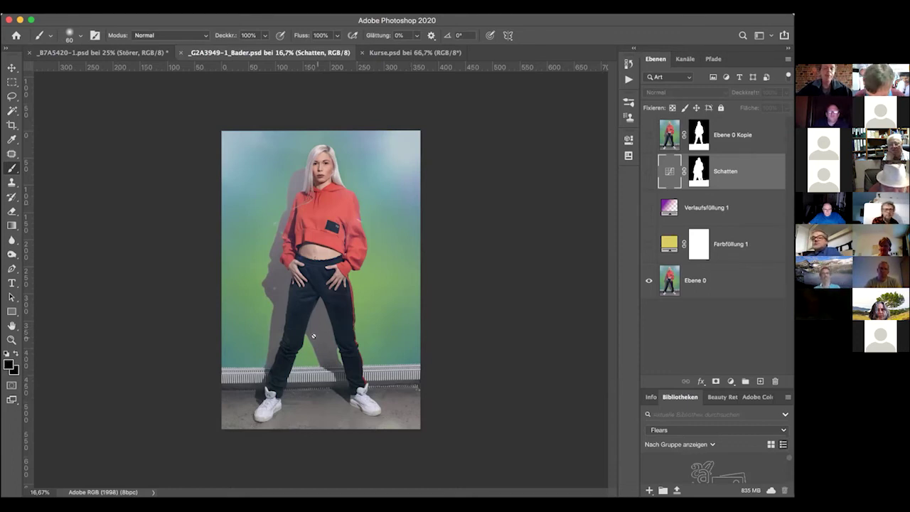
{"action": "left_click", "coordinate": [648, 244]}
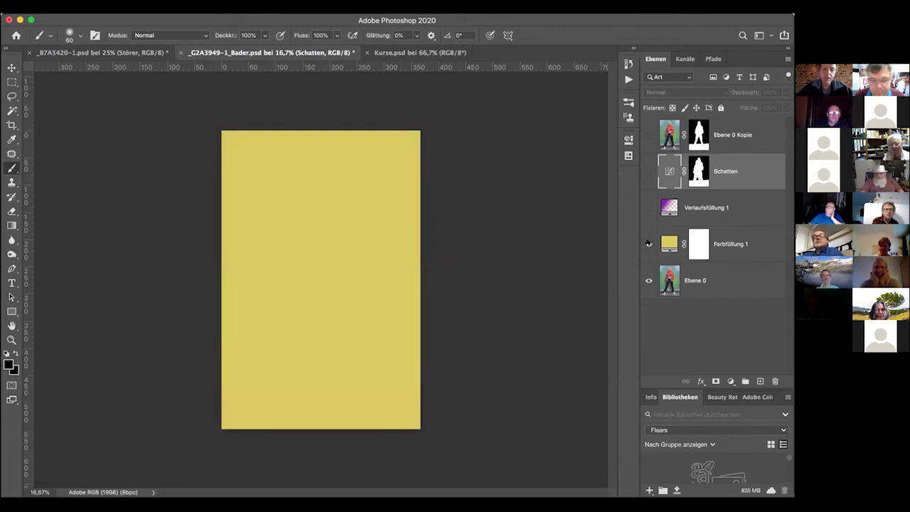
{"action": "left_click", "coordinate": [650, 128]}
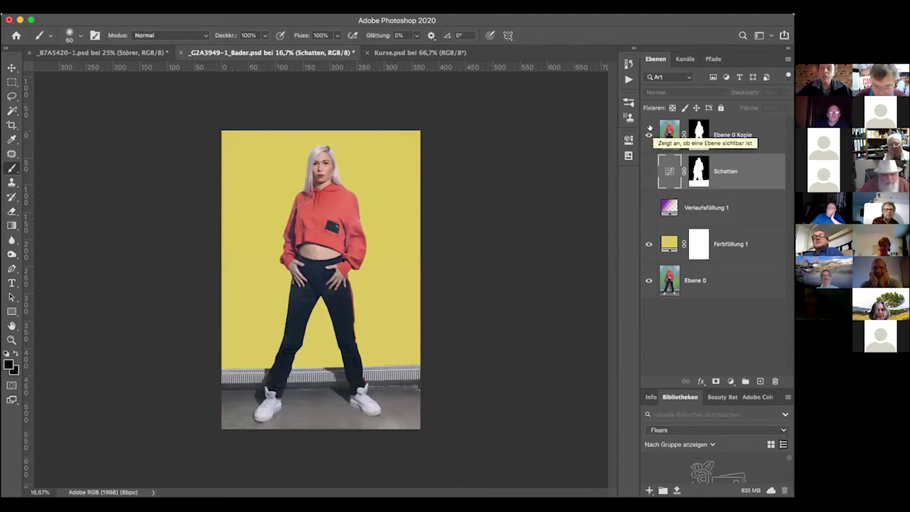
Show the Schatten adjustment layer and open its curve settings.
{"action": "left_click", "coordinate": [648, 171]}
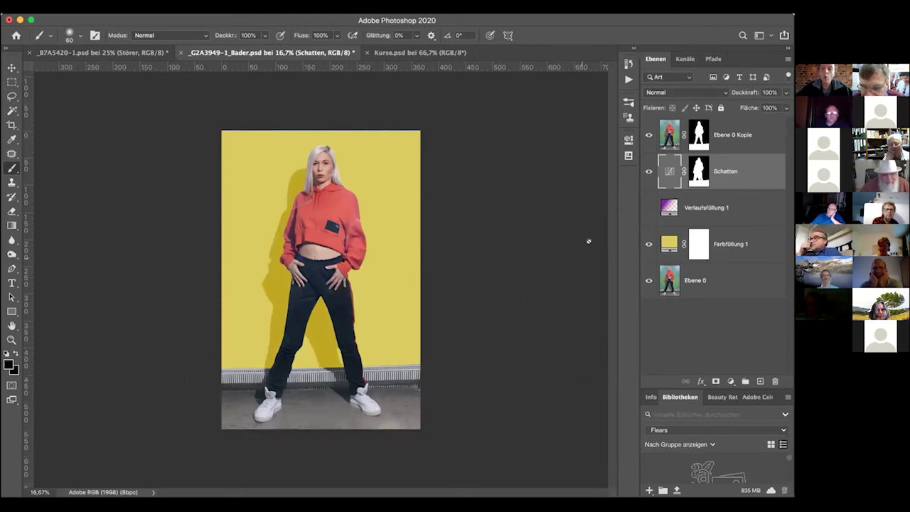
{"action": "double_click", "coordinate": [668, 172]}
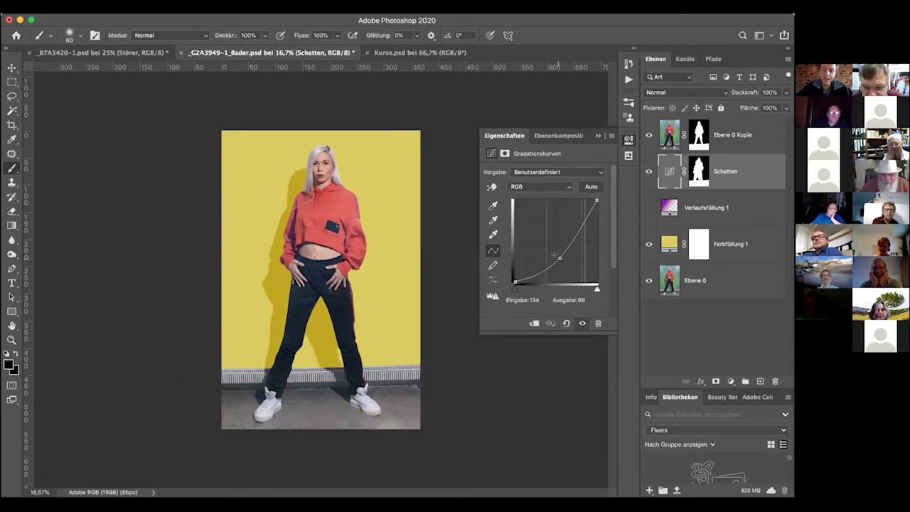
Move the Schatten curve's midpoint to input 135 and output 84, and show the Verlaufsfüllung 1 layer.
{"action": "mouse_move", "coordinate": [553, 254]}
{"action": "left_mouse_down"}
{"action": "mouse_move", "coordinate": [546, 242]}
{"action": "mouse_move", "coordinate": [565, 265]}
{"action": "mouse_move", "coordinate": [548, 243]}
{"action": "mouse_move", "coordinate": [562, 257]}
{"action": "mouse_move", "coordinate": [557, 251]}
{"action": "left_mouse_up"}
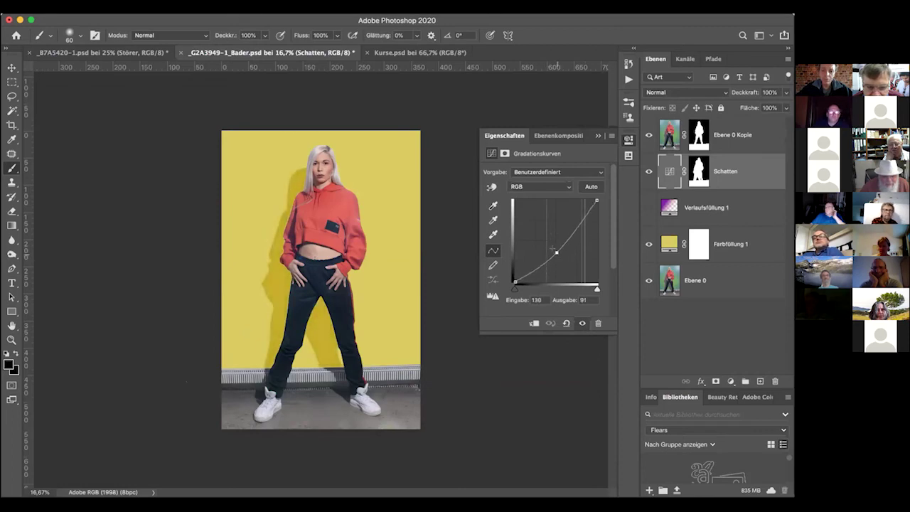
{"action": "left_click_drag", "start_coordinate": [554, 249], "coordinate": [555, 252]}
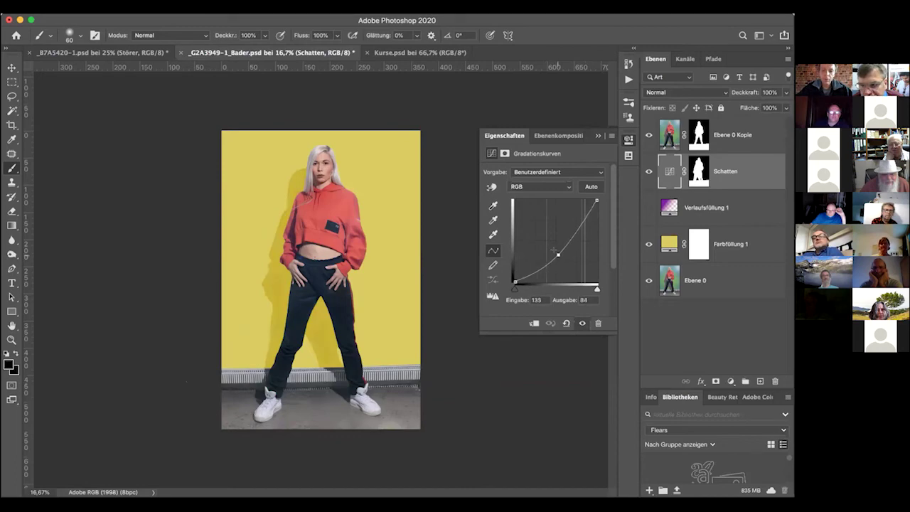
{"action": "left_click", "coordinate": [597, 135]}
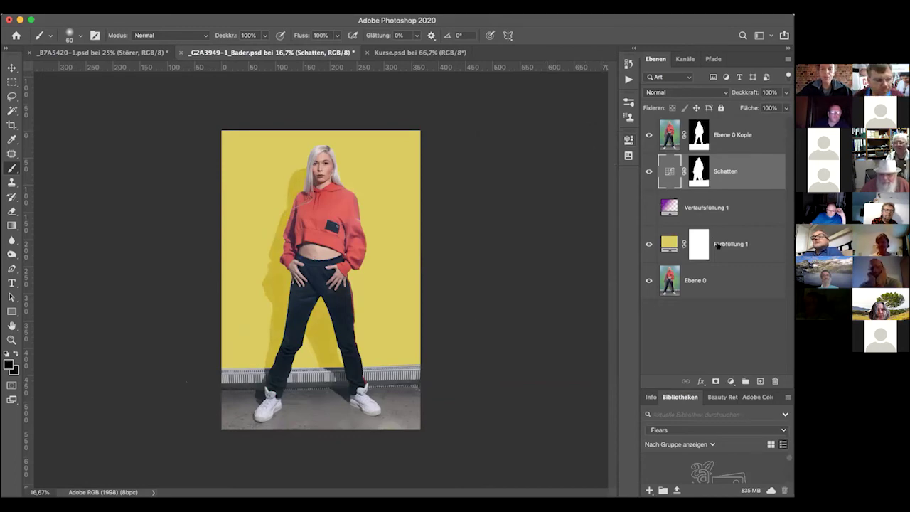
{"action": "left_click", "coordinate": [648, 207]}
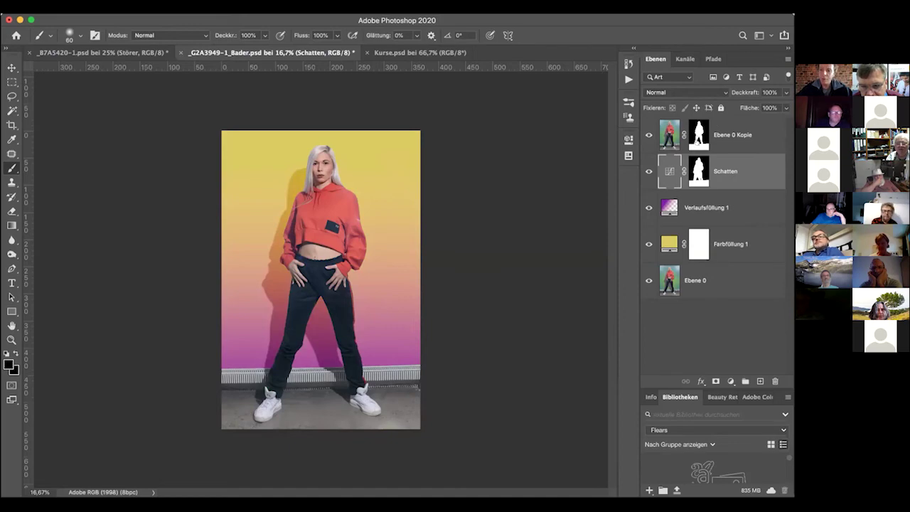
View the layer masks of Ebene 0 Kopie and Schatten on the canvas, returning to the normal image view.
{"action": "left_click", "coordinate": [699, 135], "text": "alt"}
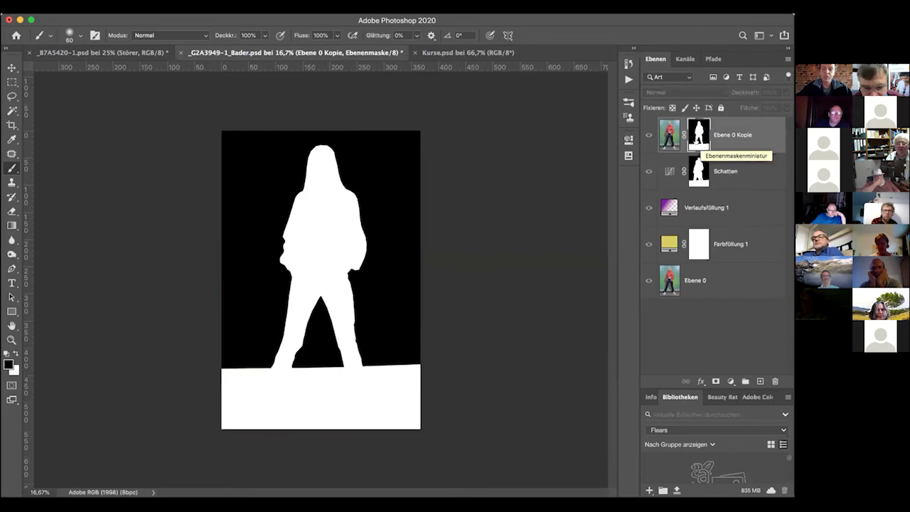
{"action": "left_click", "coordinate": [699, 143], "text": "alt"}
{"action": "left_click", "coordinate": [699, 171], "text": "alt"}
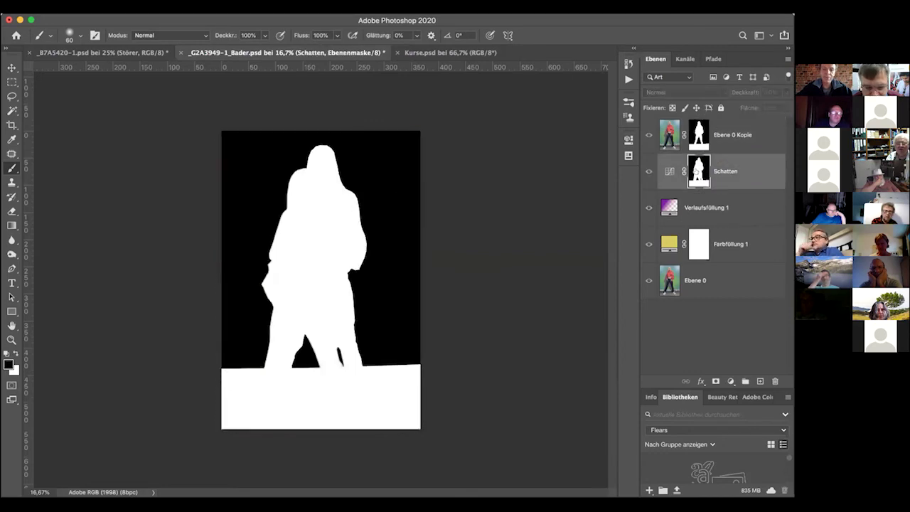
{"action": "left_click", "coordinate": [699, 172], "text": "alt"}
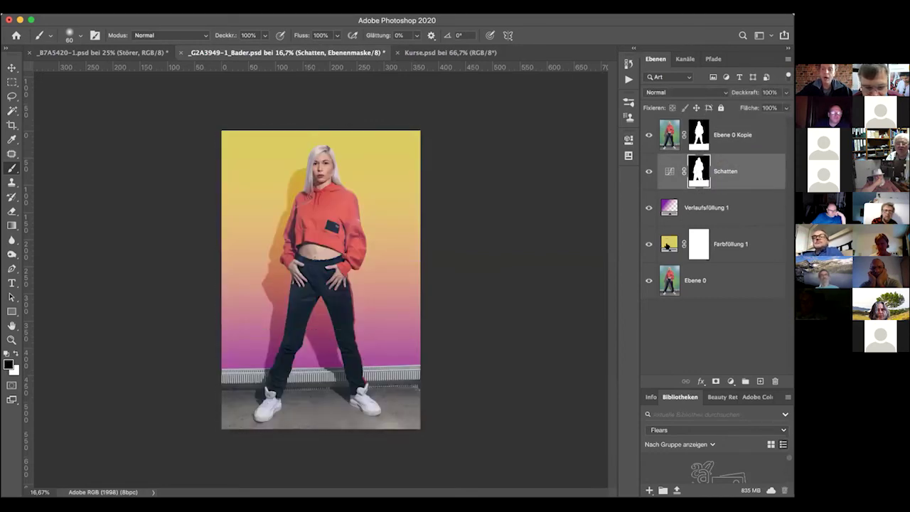
Recolour the Farbfüllung 1 layer to a greenish yellow with a hue of 61°.
{"action": "double_click", "coordinate": [669, 244]}
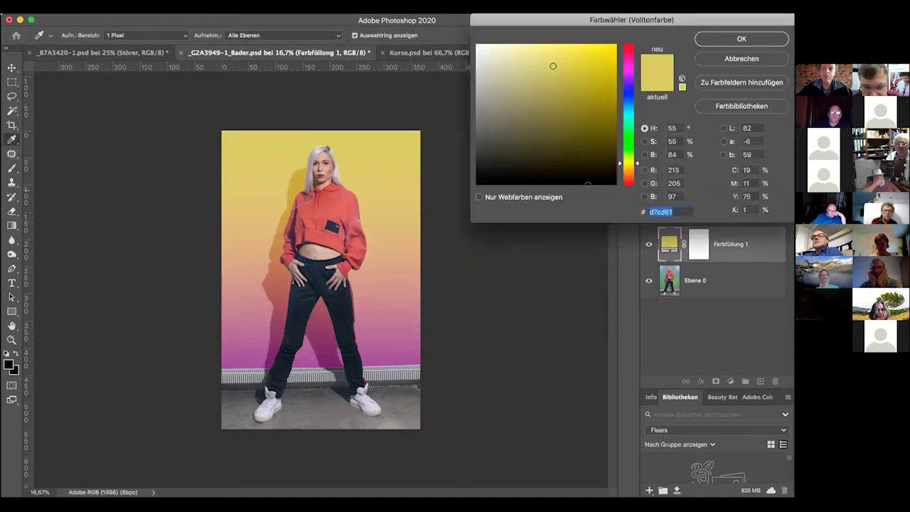
{"action": "left_click_drag", "start_coordinate": [637, 163], "coordinate": [637, 128]}
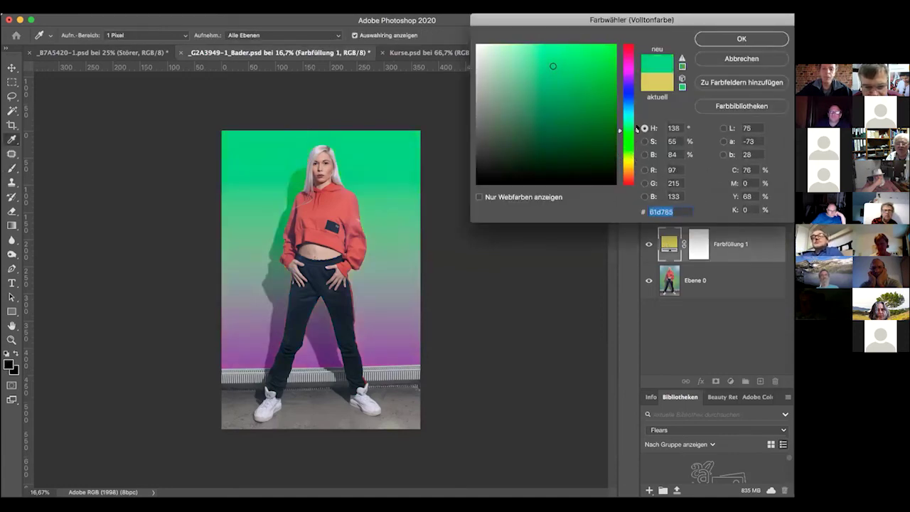
{"action": "left_click_drag", "start_coordinate": [636, 129], "coordinate": [637, 161]}
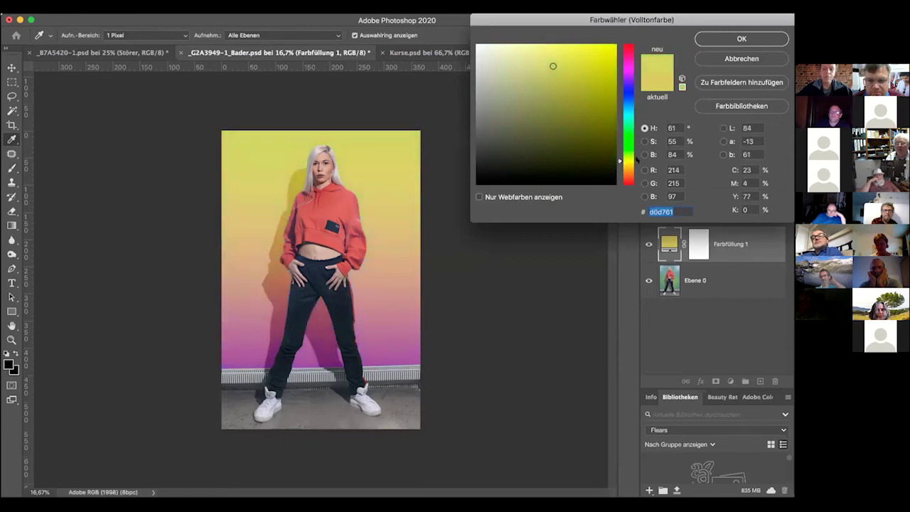
{"action": "key", "text": "Return"}
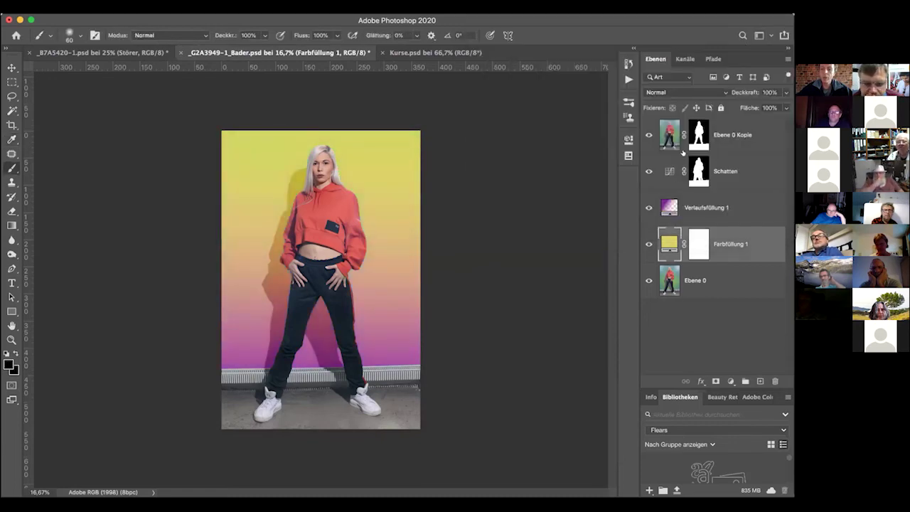
Open the gradient settings of Verlaufsfüllung 1 and rotate the gradient to an angle of 113,15°.
{"action": "double_click", "coordinate": [661, 206]}
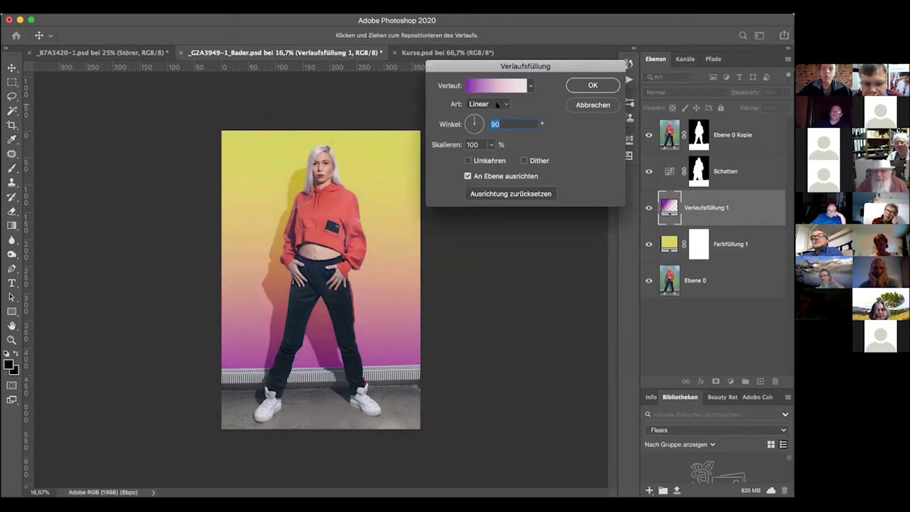
{"action": "left_click_drag", "start_coordinate": [476, 121], "coordinate": [484, 116]}
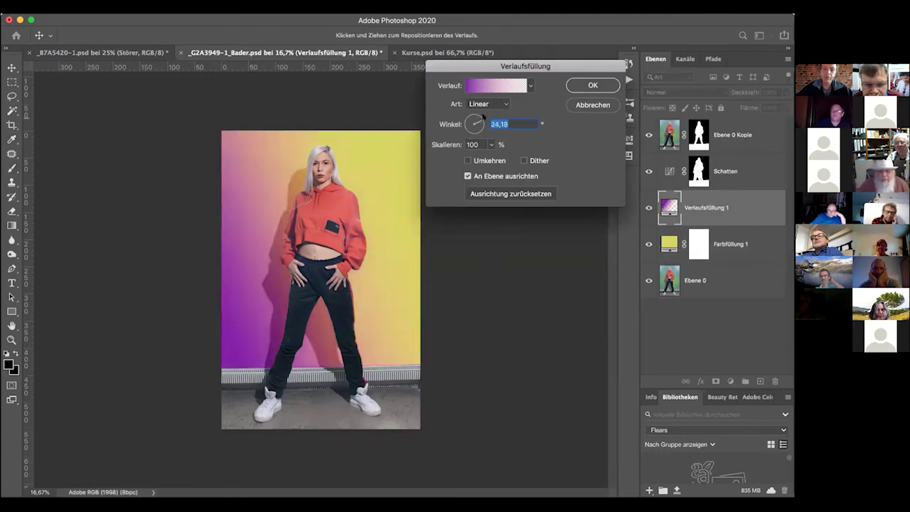
{"action": "left_click_drag", "start_coordinate": [483, 123], "coordinate": [482, 132]}
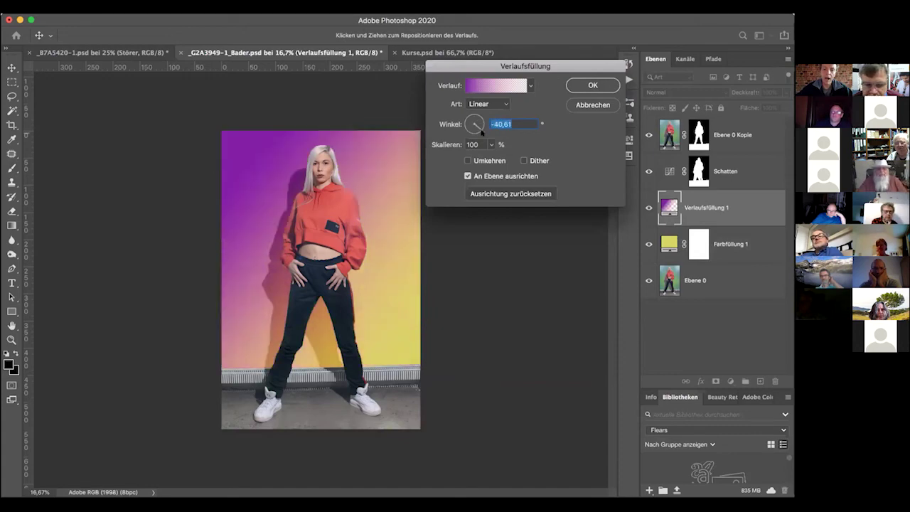
{"action": "left_click_drag", "start_coordinate": [482, 132], "coordinate": [466, 108]}
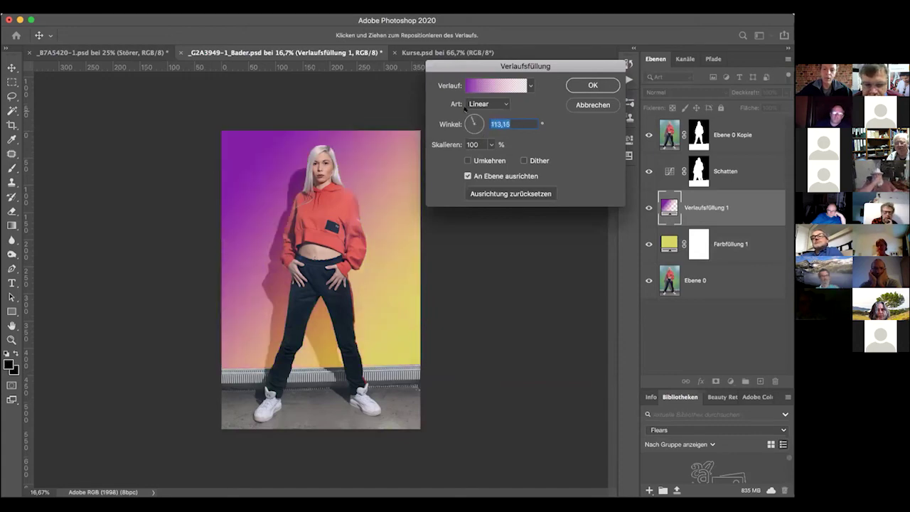
Set the gradient fill's scale to 62 % and its angle to 89,42°.
{"action": "left_click", "coordinate": [437, 144]}
{"action": "left_click_drag", "start_coordinate": [447, 144], "coordinate": [470, 143]}
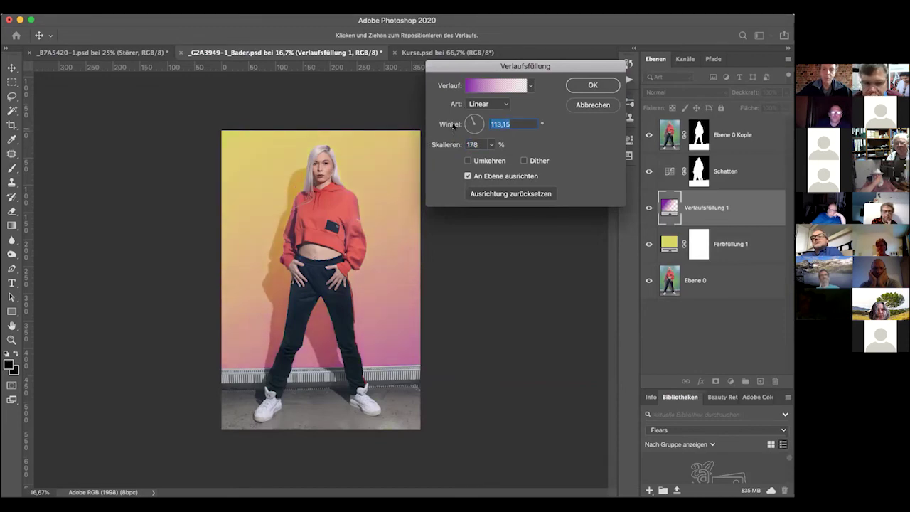
{"action": "mouse_move", "coordinate": [451, 145]}
{"action": "left_mouse_down"}
{"action": "mouse_move", "coordinate": [400, 145]}
{"action": "mouse_move", "coordinate": [436, 148]}
{"action": "left_mouse_up"}
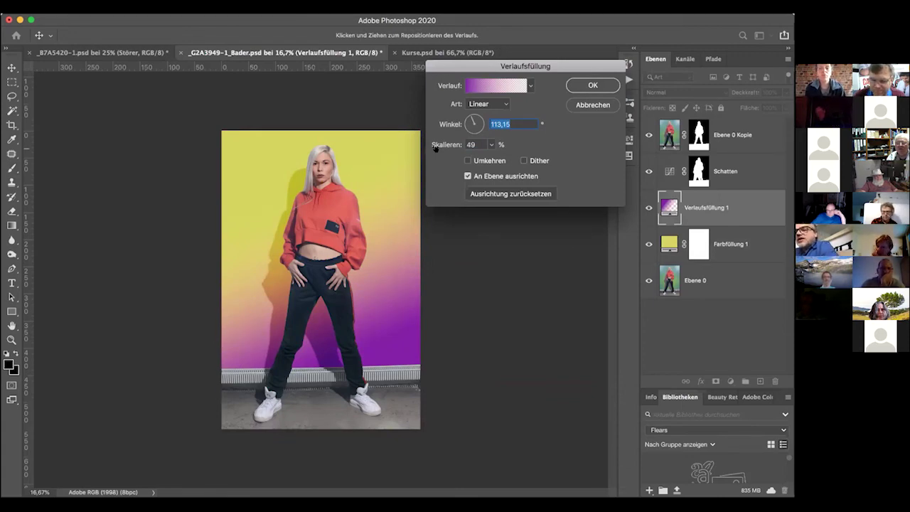
{"action": "left_click_drag", "start_coordinate": [436, 148], "coordinate": [443, 150]}
{"action": "key", "text": "shift+Tab"}
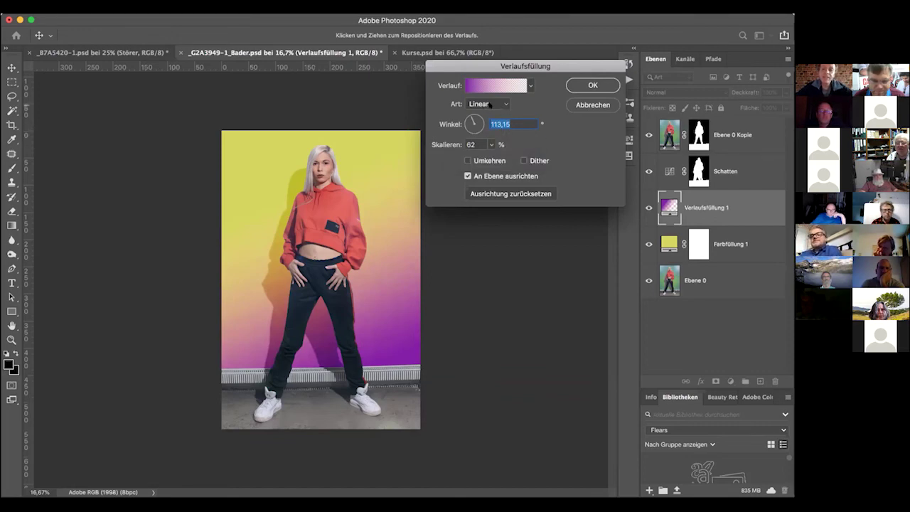
{"action": "left_click_drag", "start_coordinate": [470, 114], "coordinate": [474, 114]}
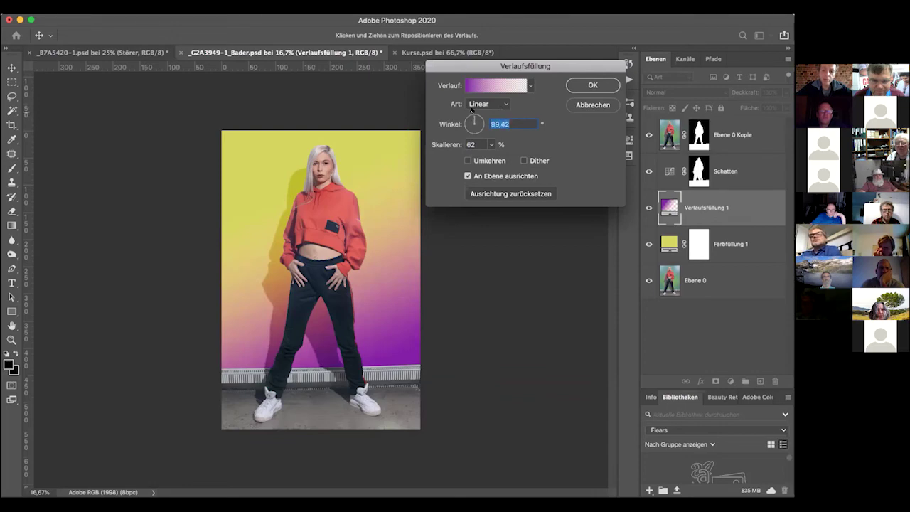
Change the gradient fill's style to Radial and set its scale to 114 %.
{"action": "left_click", "coordinate": [504, 103]}
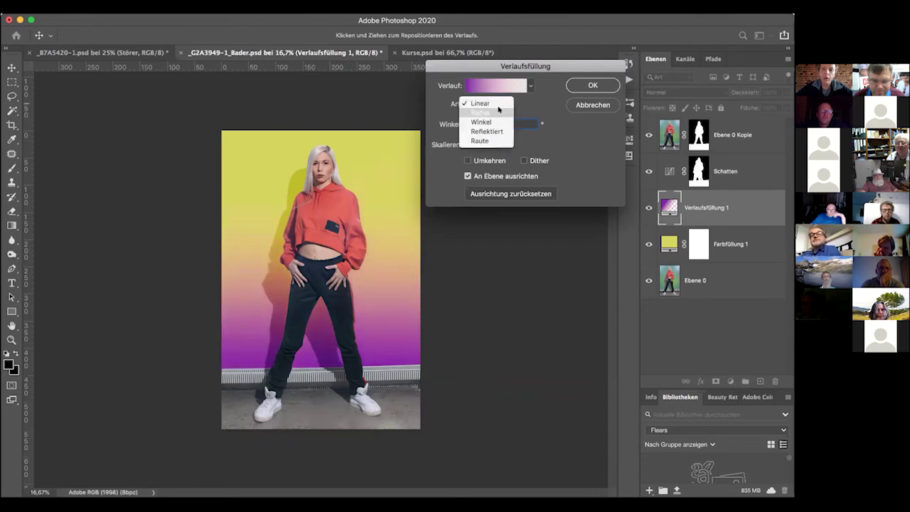
{"action": "left_click", "coordinate": [498, 112]}
{"action": "left_click_drag", "start_coordinate": [455, 144], "coordinate": [447, 144]}
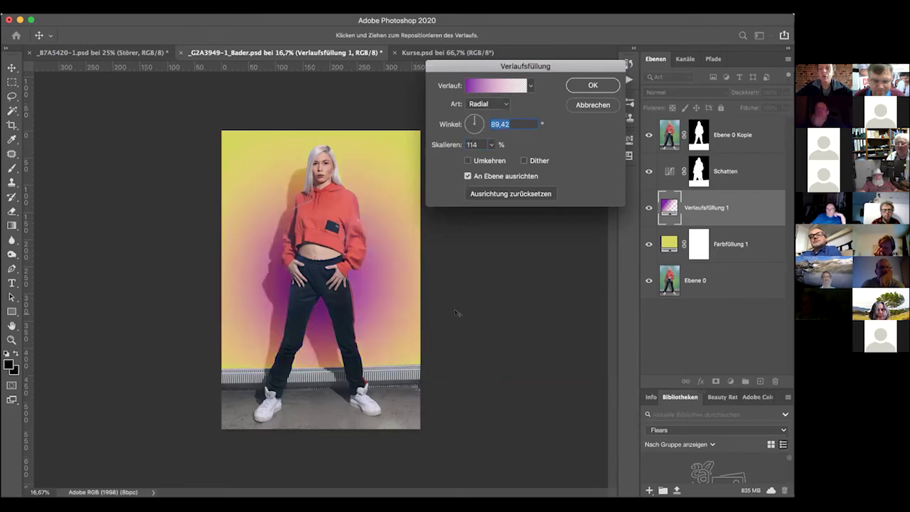
Apply the Red, Green preset to the gradient fill and set the Verlaufsfüllung 1 layer's opacity to 54 %.
{"action": "left_click", "coordinate": [474, 86]}
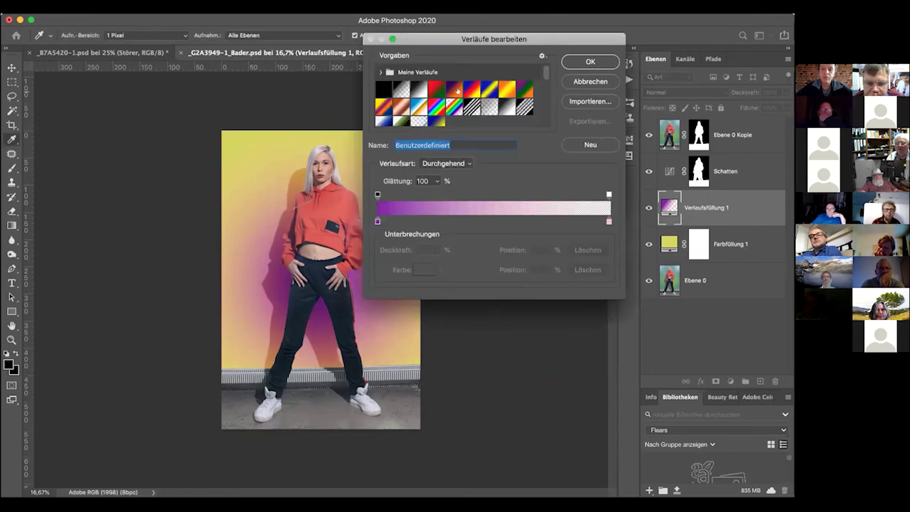
{"action": "left_click", "coordinate": [454, 89]}
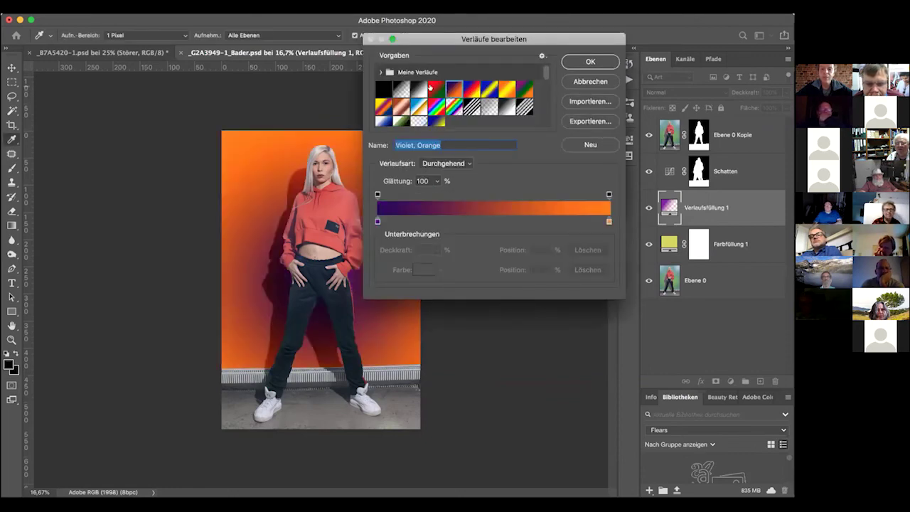
{"action": "left_click", "coordinate": [429, 85]}
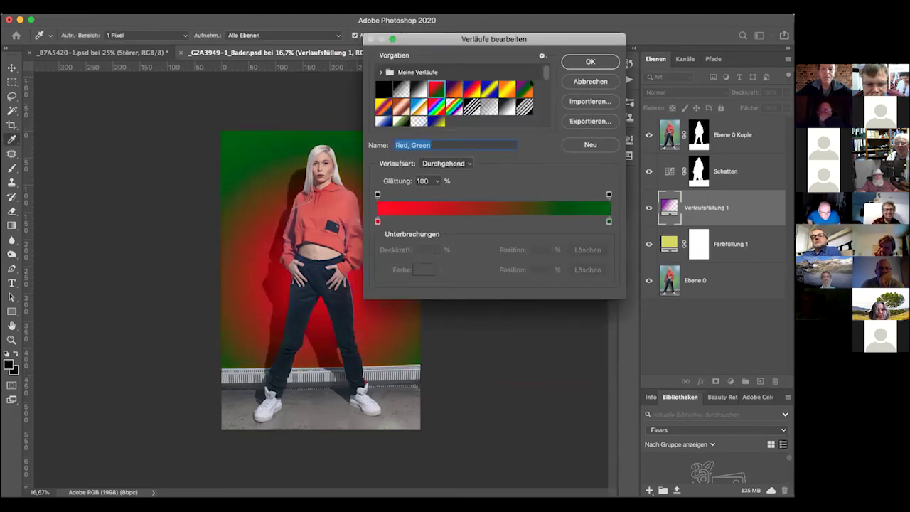
{"action": "left_click", "coordinate": [577, 63]}
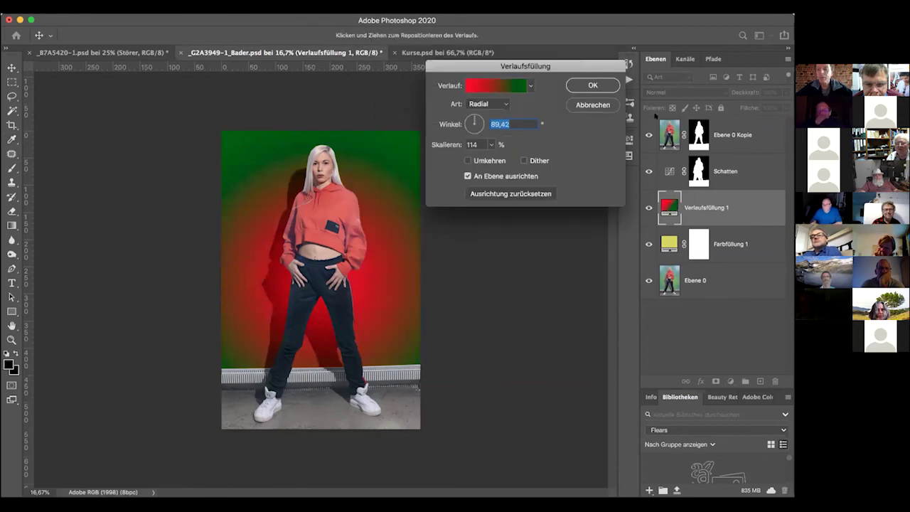
{"action": "left_click", "coordinate": [593, 84]}
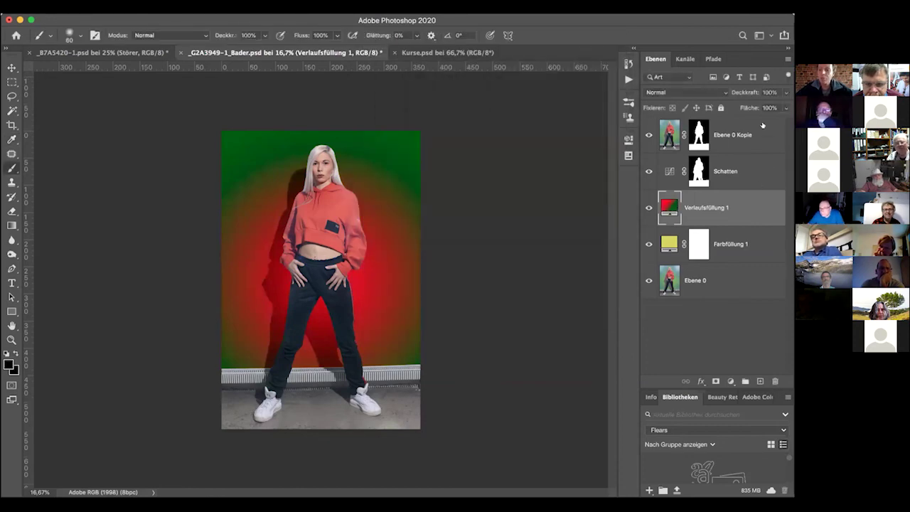
{"action": "left_click_drag", "start_coordinate": [748, 92], "coordinate": [739, 92]}
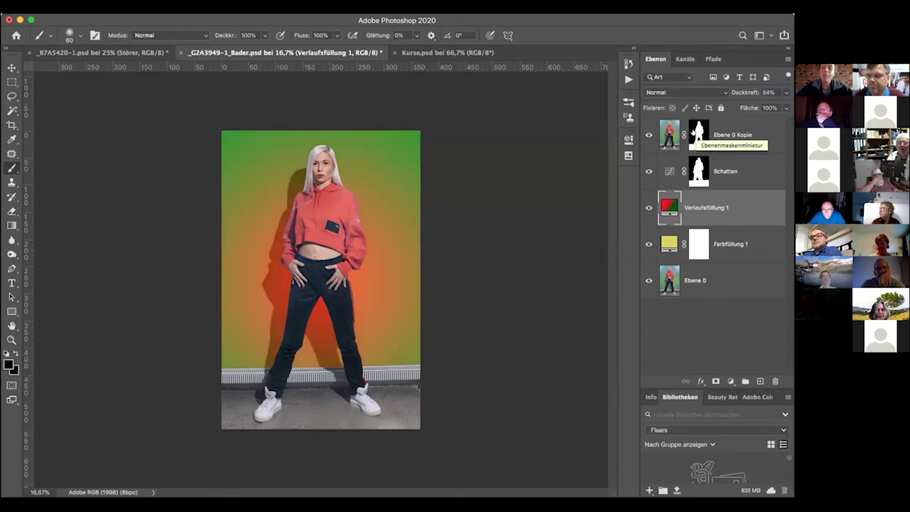
Compare the Ebene 0 Kopie mask with the Schatten mask on the canvas, and restore the composite view.
{"action": "left_click", "coordinate": [694, 134]}
{"action": "left_click", "coordinate": [693, 133], "text": "alt"}
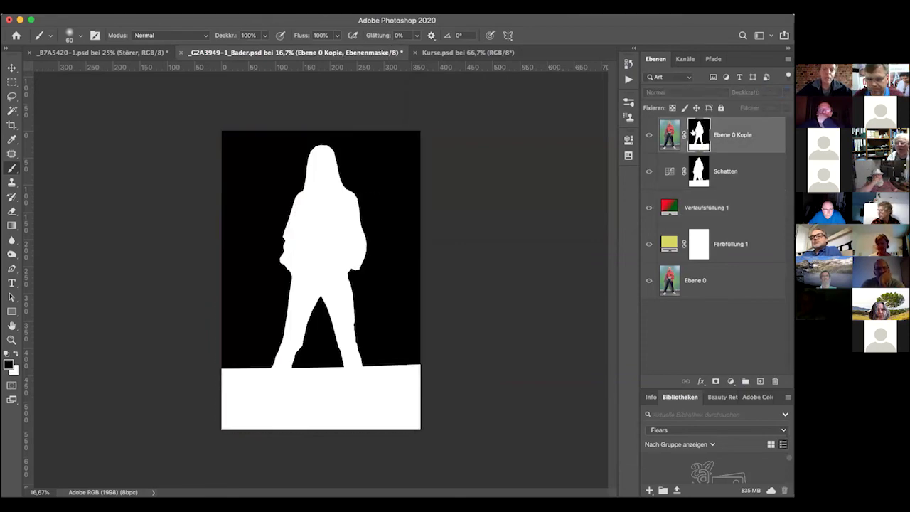
{"action": "left_click", "coordinate": [694, 133], "text": "alt"}
{"action": "left_click", "coordinate": [699, 171], "text": "alt"}
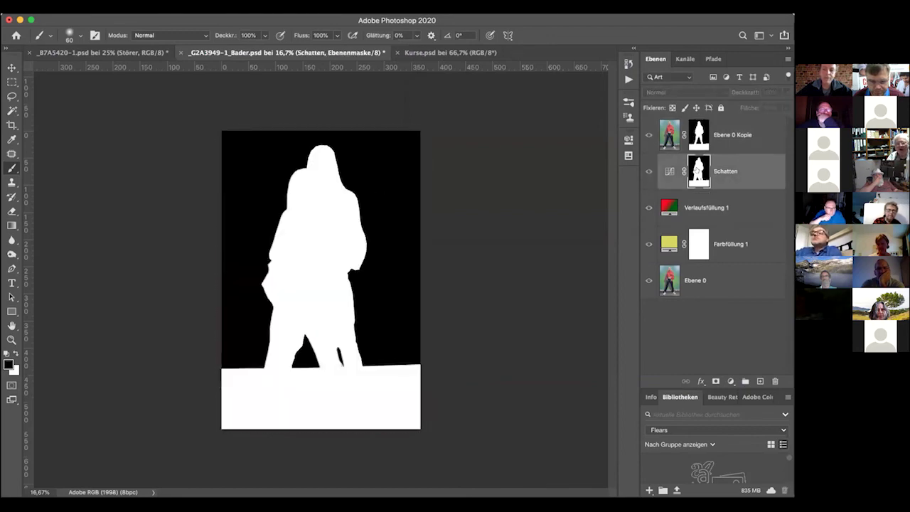
{"action": "left_click", "coordinate": [699, 170], "text": "alt"}
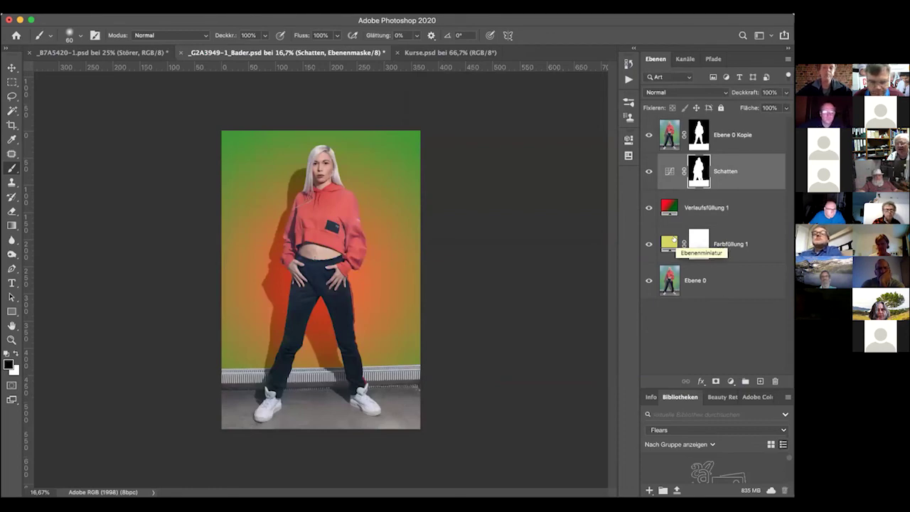
Show the Photoshop webinar dates in the Kurse.psd document and return to the portrait document.
{"action": "left_click", "coordinate": [438, 52]}
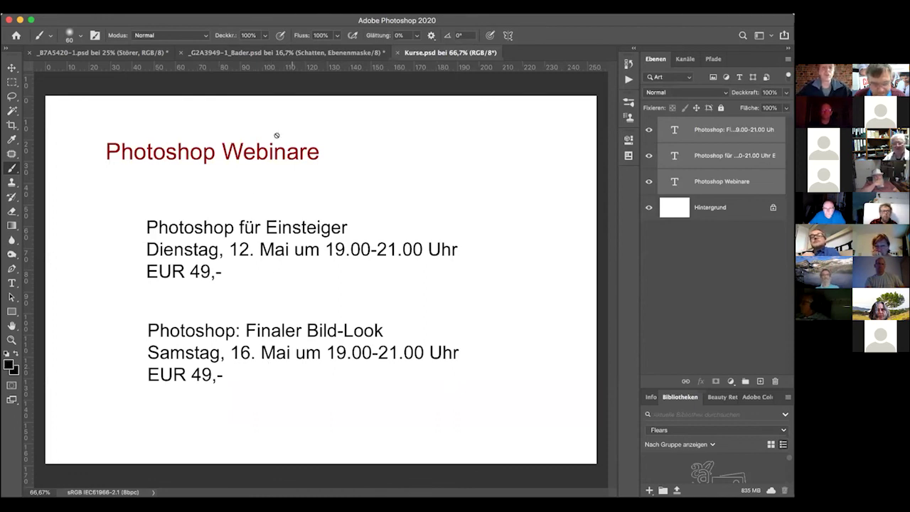
{"action": "left_click", "coordinate": [302, 53]}
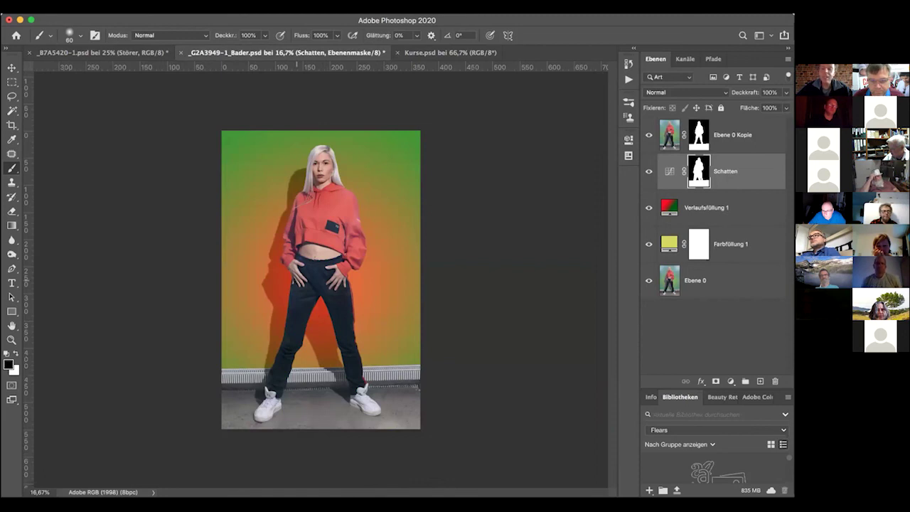
Add a Selektive Farbkorrektur adjustment layer above the Ebene 0 Kopie layer.
{"action": "left_click", "coordinate": [672, 134]}
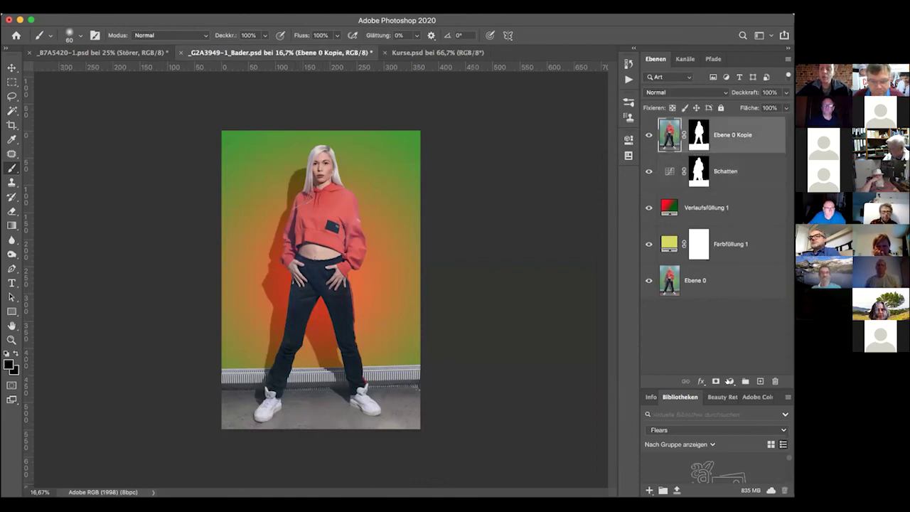
{"action": "left_click", "coordinate": [730, 382]}
{"action": "mouse_move", "coordinate": [726, 486]}
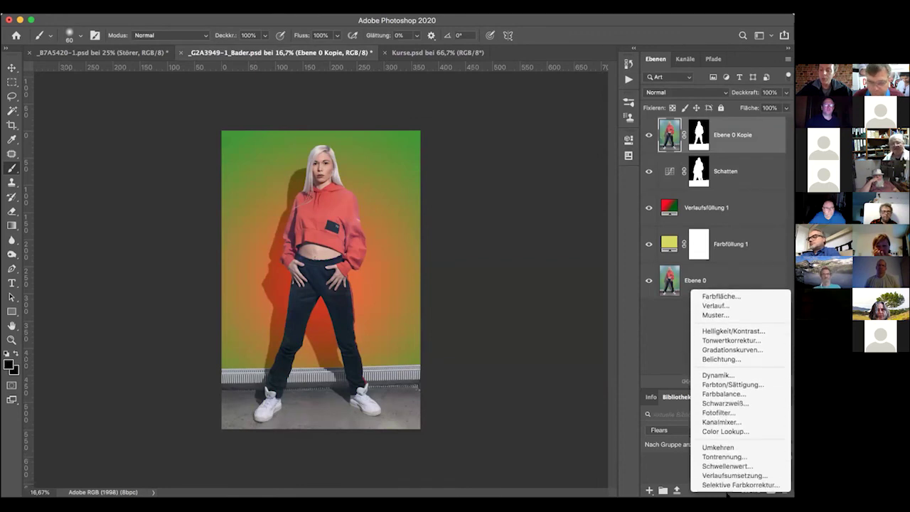
{"action": "left_click", "coordinate": [727, 485]}
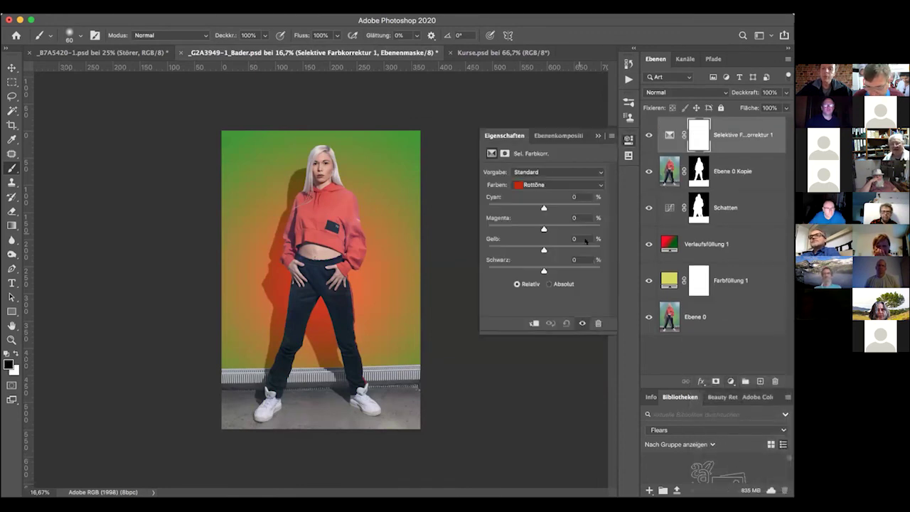
Try about +19 % magenta in the Schwarz range of the selective colour correction, and delete that adjustment layer.
{"action": "left_click", "coordinate": [595, 187]}
{"action": "left_click", "coordinate": [596, 186]}
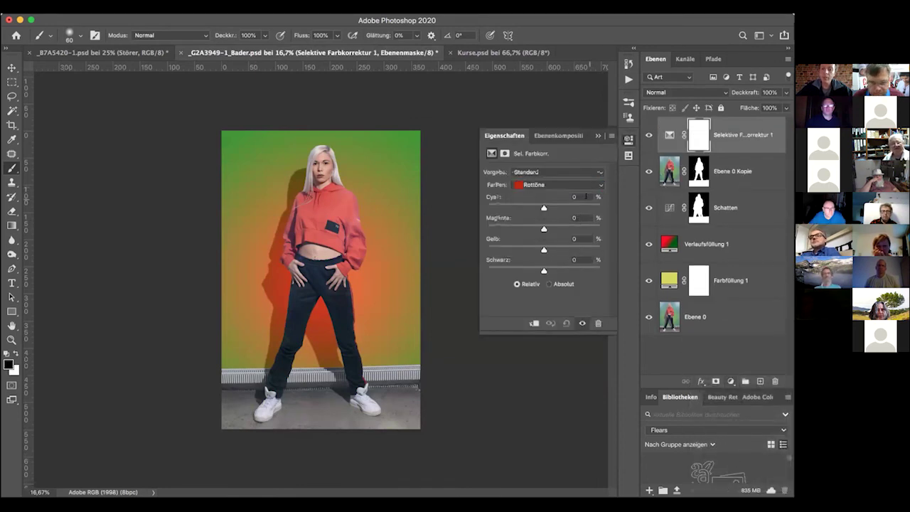
{"action": "left_click", "coordinate": [596, 185]}
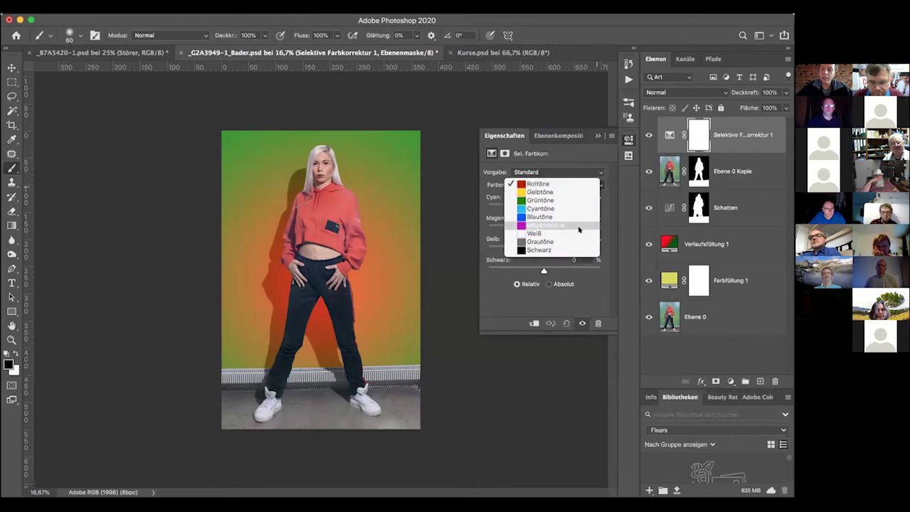
{"action": "left_click", "coordinate": [574, 249]}
{"action": "left_click_drag", "start_coordinate": [544, 228], "coordinate": [554, 224]}
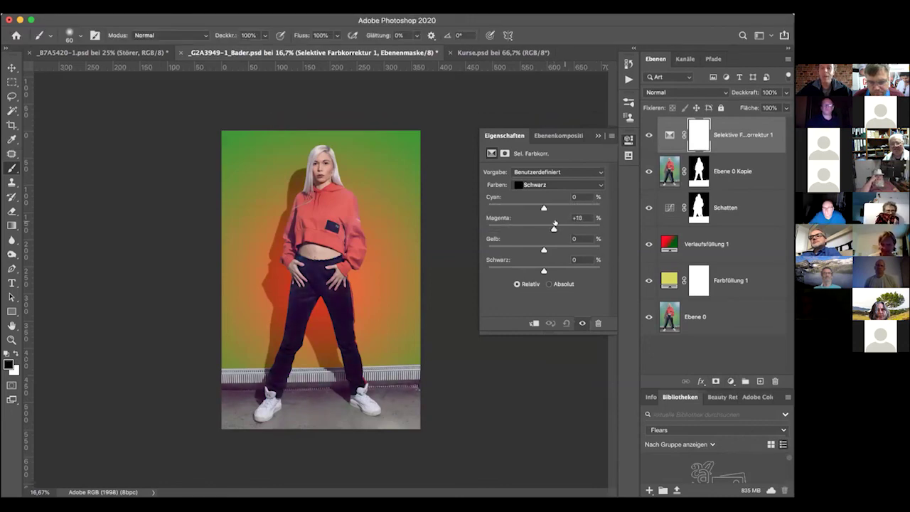
{"action": "key", "text": "Delete"}
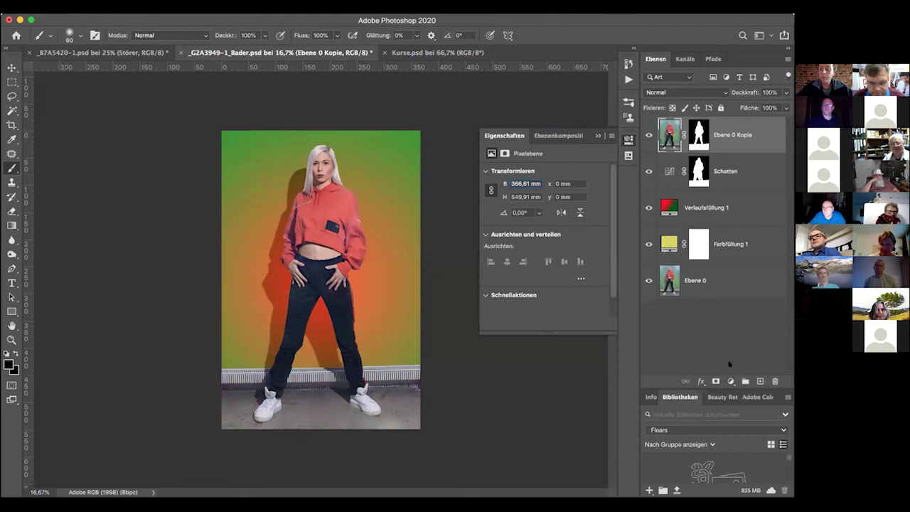
Add a Gradationskurven adjustment layer above Ebene 0 Kopie and lower the Rot curve's midtones from input 122 to output 109.
{"action": "left_click", "coordinate": [731, 381]}
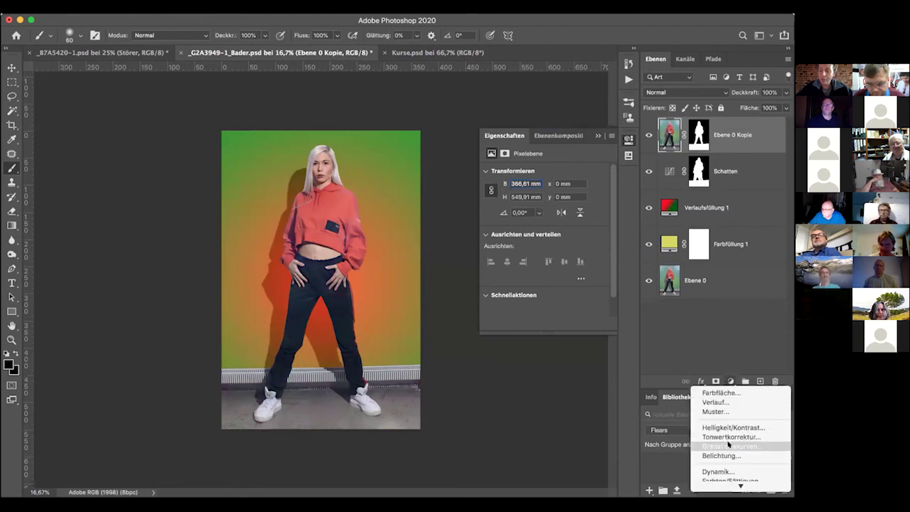
{"action": "left_click", "coordinate": [728, 445]}
{"action": "left_click", "coordinate": [546, 187]}
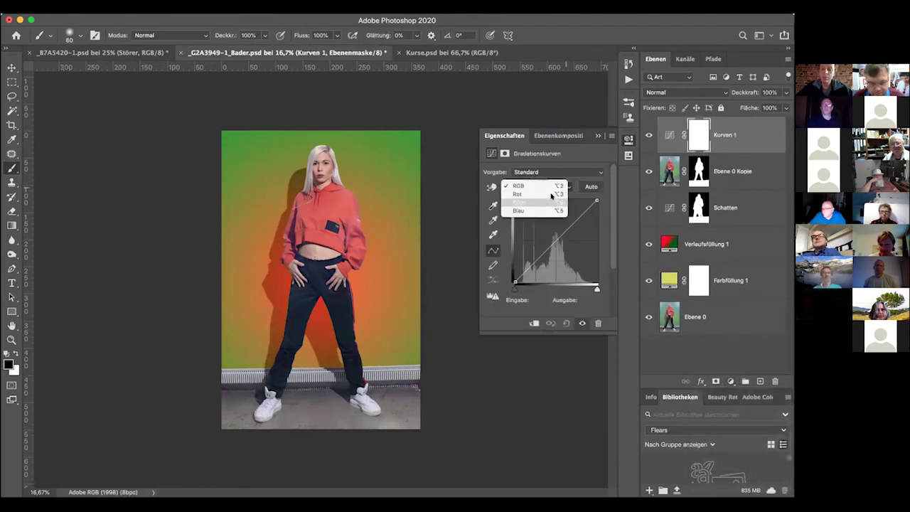
{"action": "left_click", "coordinate": [544, 194]}
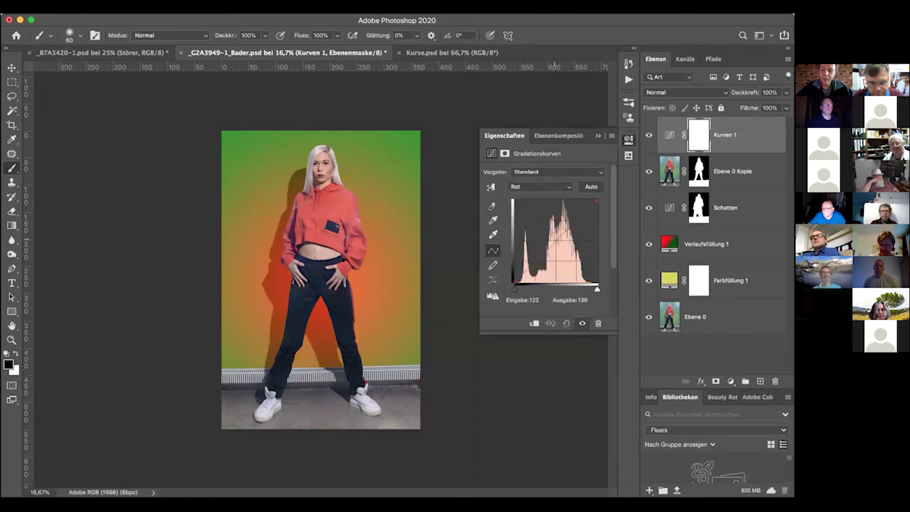
{"action": "mouse_move", "coordinate": [553, 243]}
{"action": "left_mouse_down"}
{"action": "mouse_move", "coordinate": [558, 253]}
{"action": "mouse_move", "coordinate": [545, 235]}
{"action": "mouse_move", "coordinate": [554, 246]}
{"action": "left_mouse_up"}
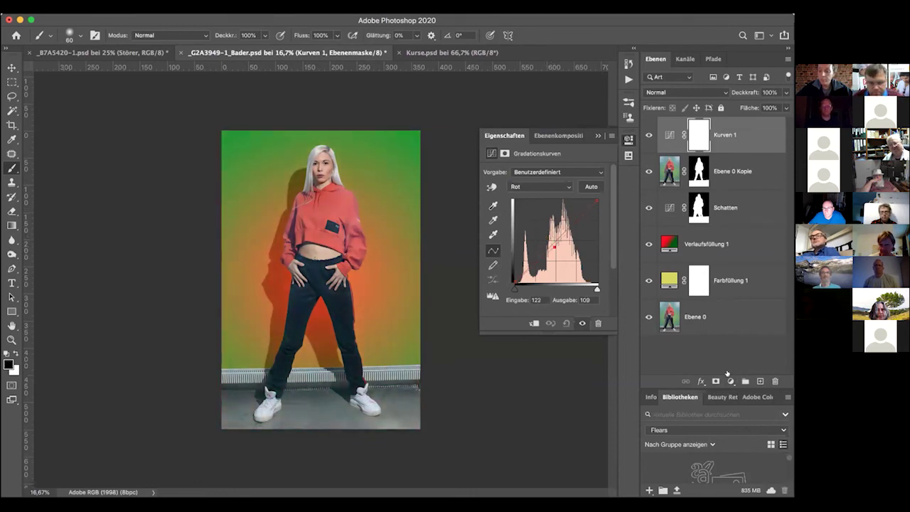
Add a second Gradationskurven layer and shape its Grün curve into an S with points at 183 to 195 and 81 to 44.
{"action": "left_click", "coordinate": [731, 381]}
{"action": "left_click", "coordinate": [733, 446]}
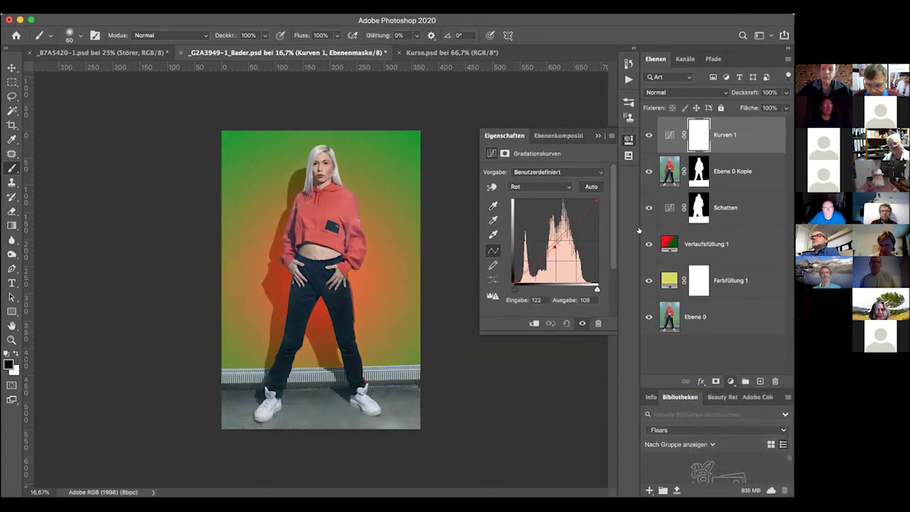
{"action": "left_click", "coordinate": [565, 183]}
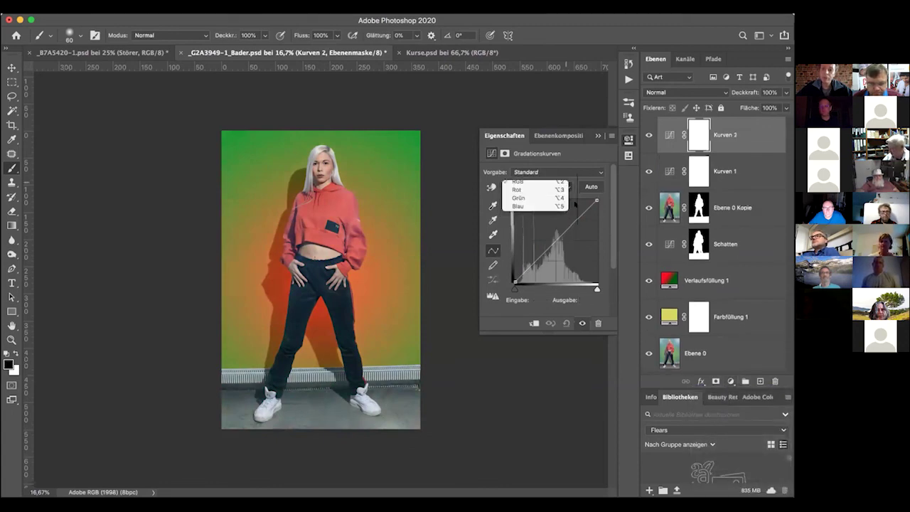
{"action": "left_click", "coordinate": [519, 202]}
{"action": "left_click", "coordinate": [576, 223]}
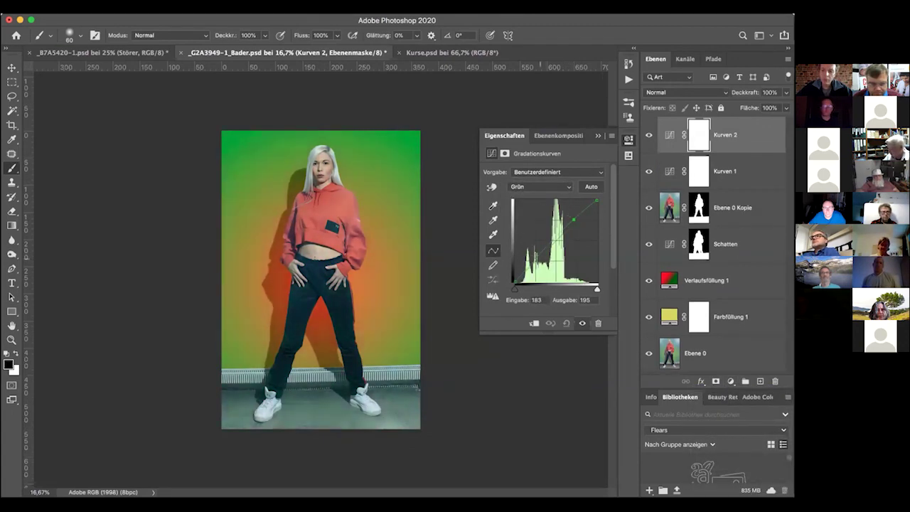
{"action": "left_click_drag", "start_coordinate": [535, 261], "coordinate": [539, 271]}
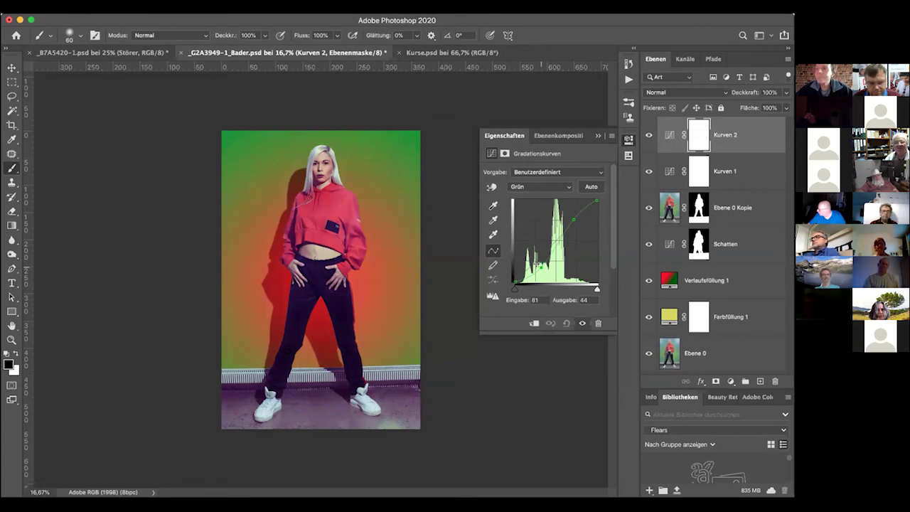
Show the webinar dates in the Kurse.psd document with the layer properties hidden, and stop sharing the screen.
{"action": "left_click", "coordinate": [438, 53]}
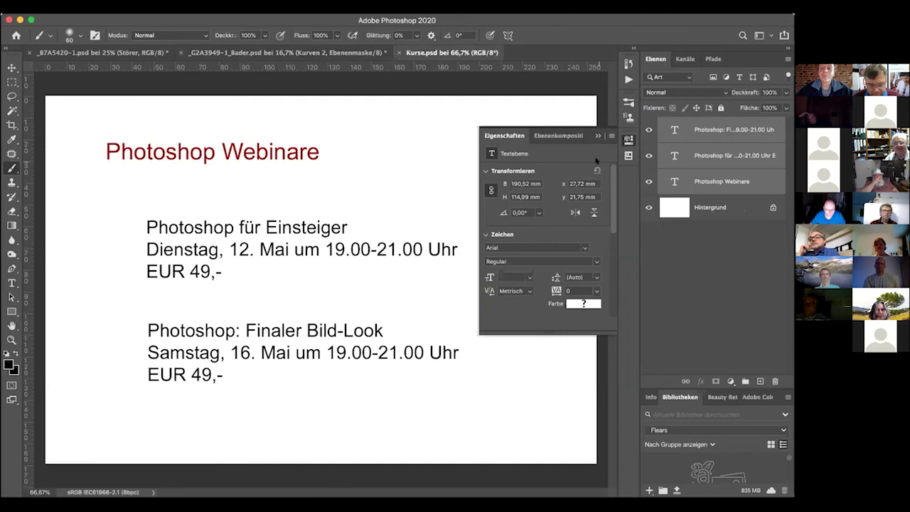
{"action": "left_click", "coordinate": [562, 379]}
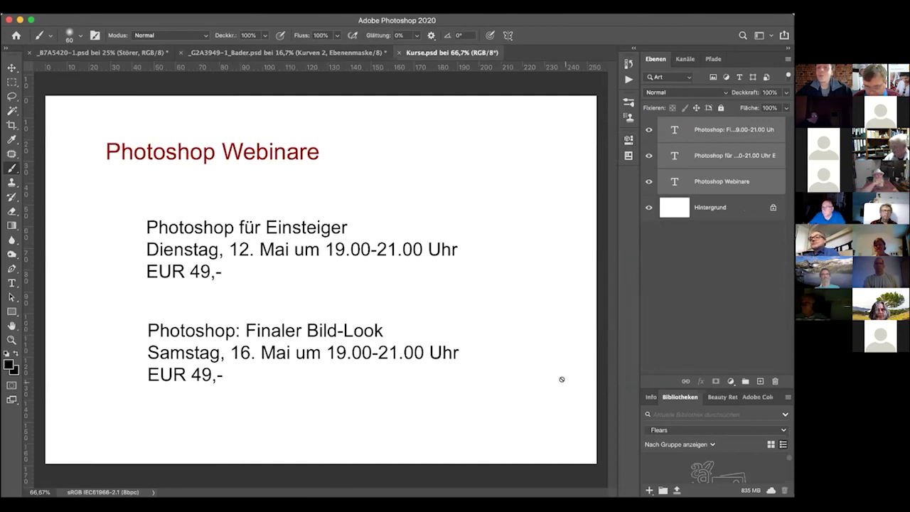
{"action": "left_click", "coordinate": [445, 16]}
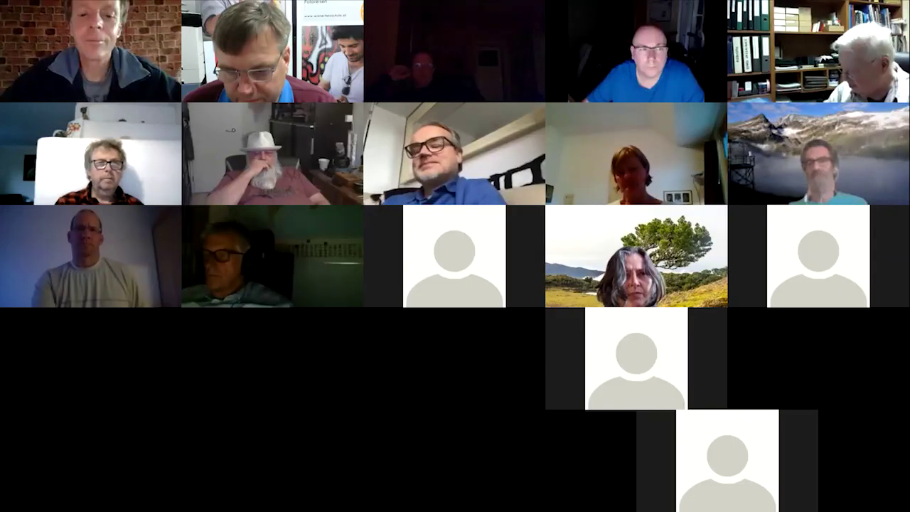